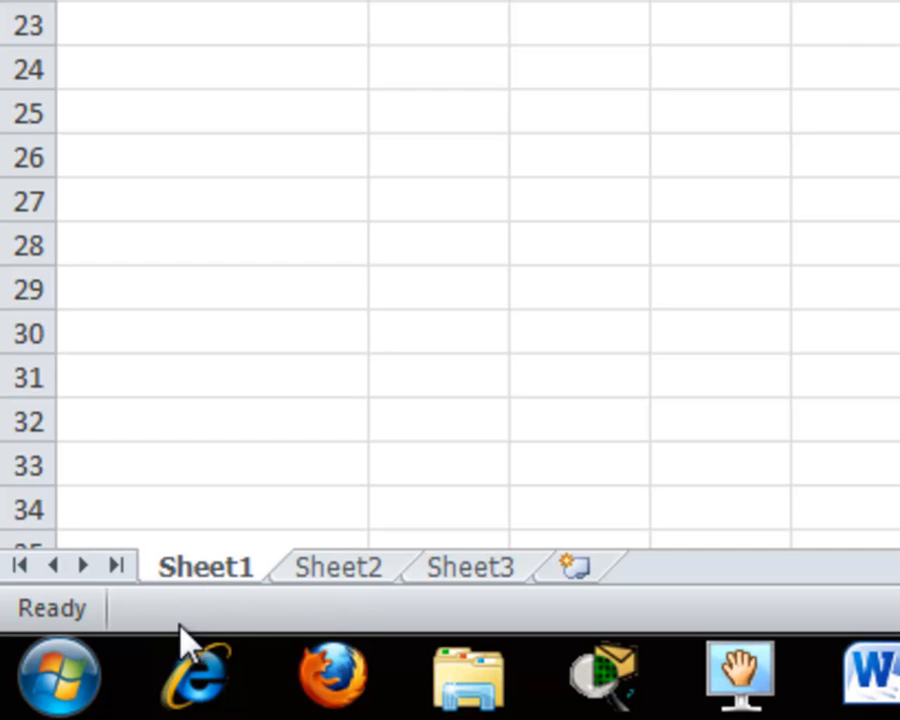
Give the Sheet1 tab a light blue tab colour
right_click(212, 578)
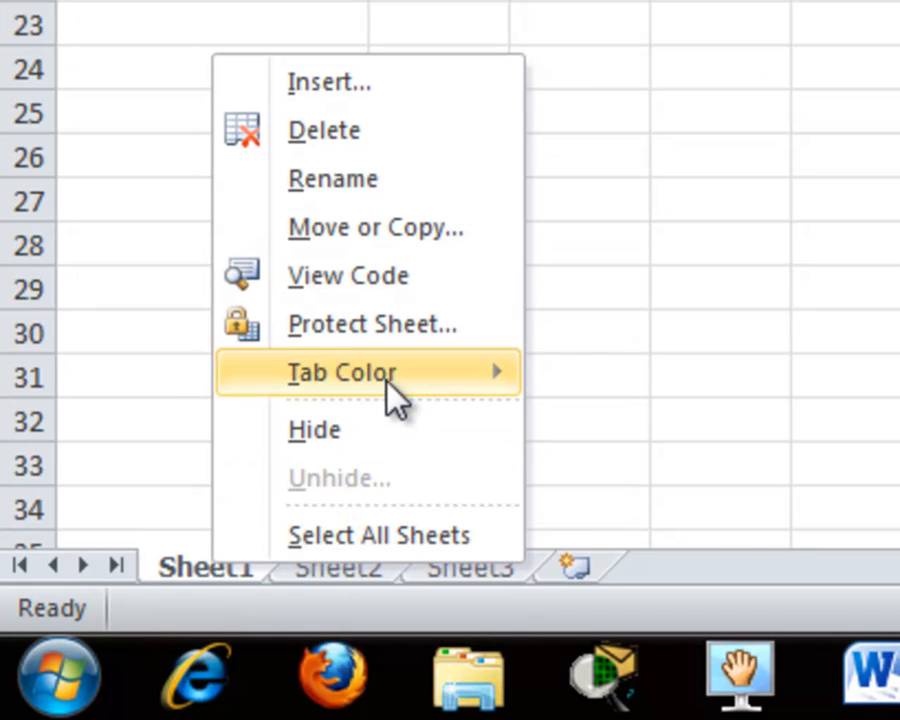
mouse_move(388, 380)
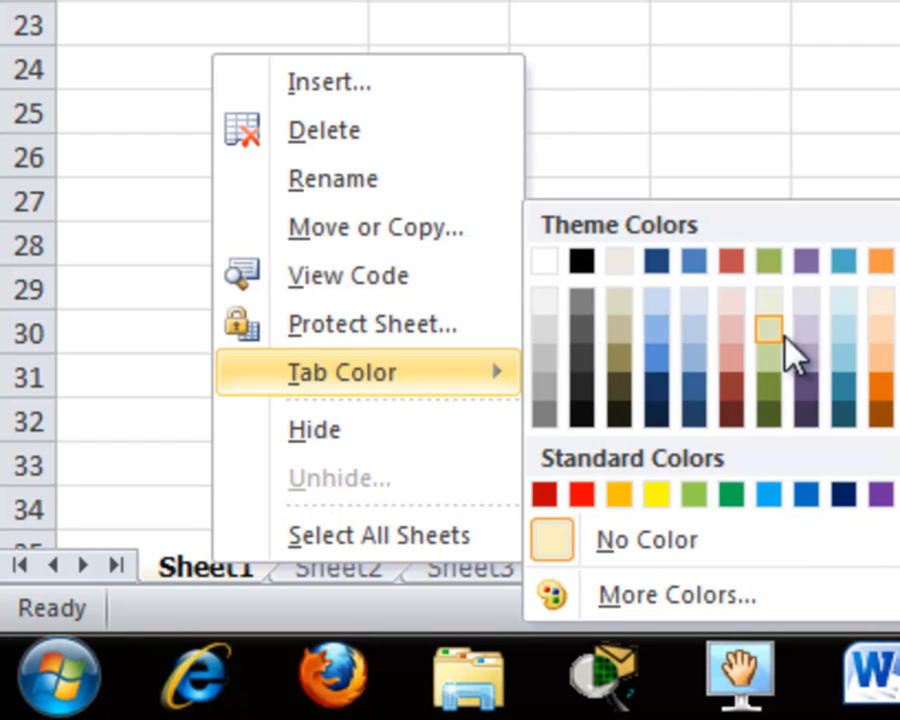
click(843, 355)
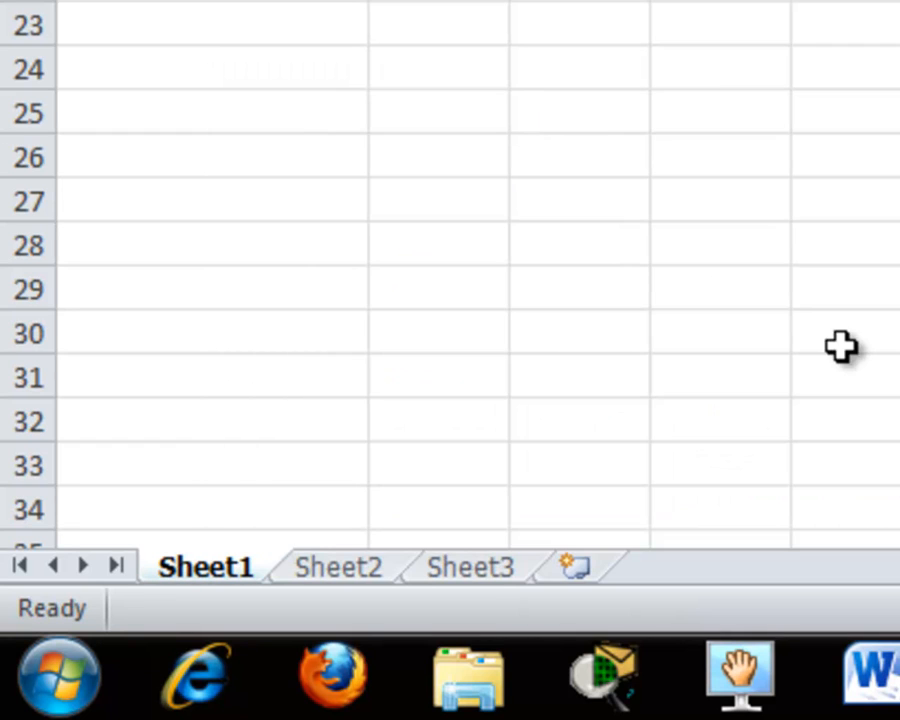
Rename Sheet1 to 'CIS120L'
right_click(240, 570)
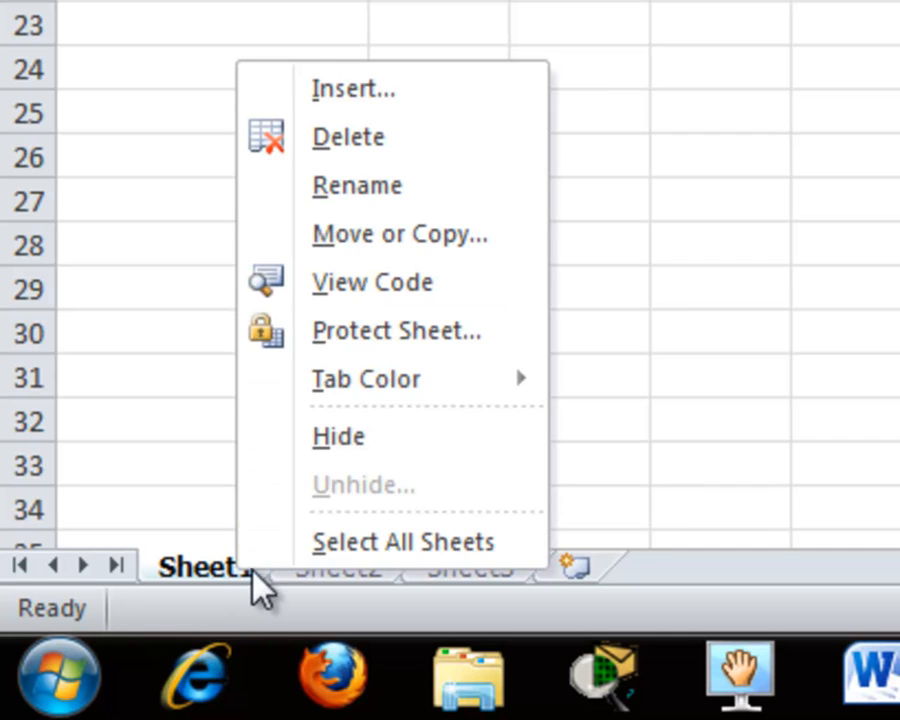
click(380, 186)
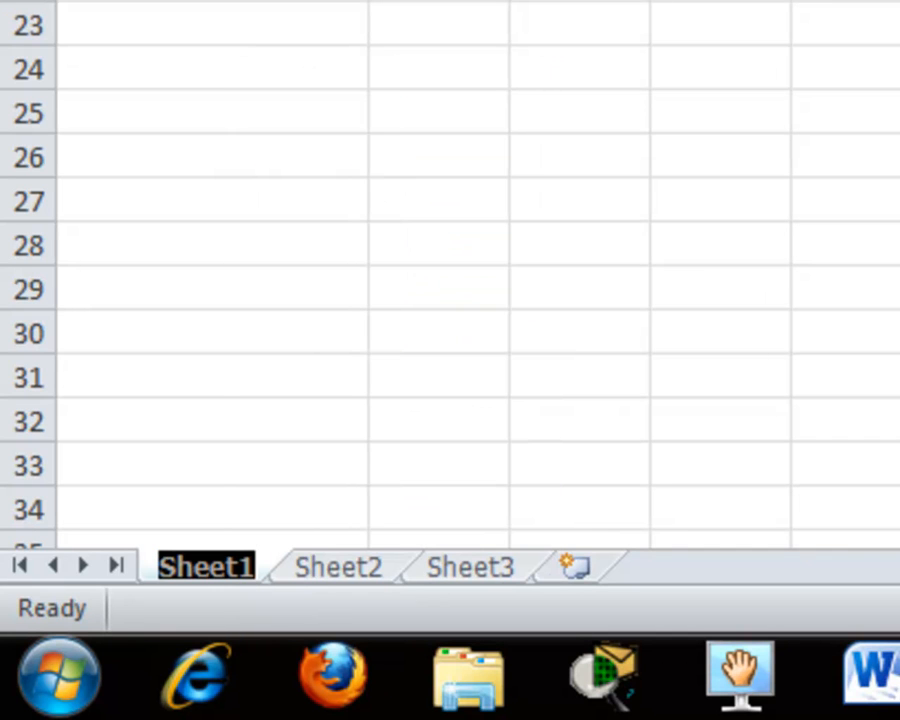
text(CIS120)
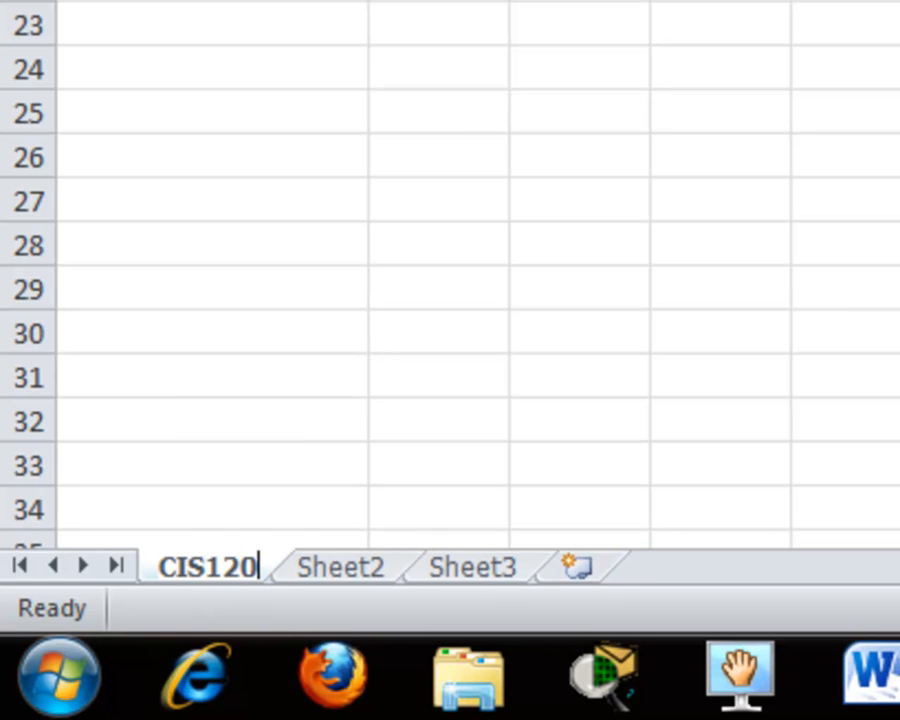
text(L)
key(Return)
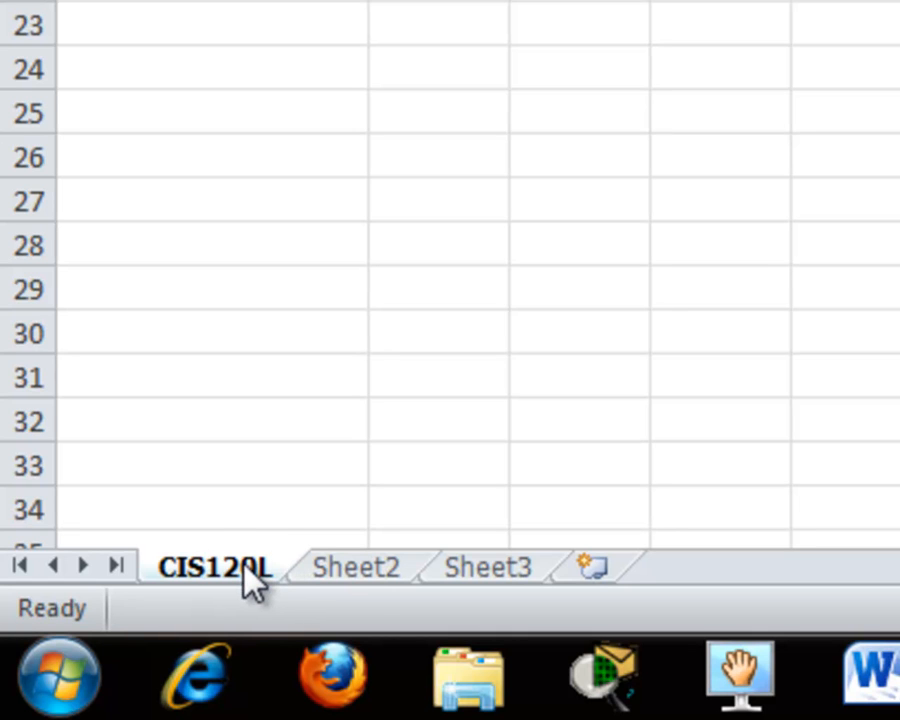
Rename Sheet2 to 'Attendance'
click(365, 588)
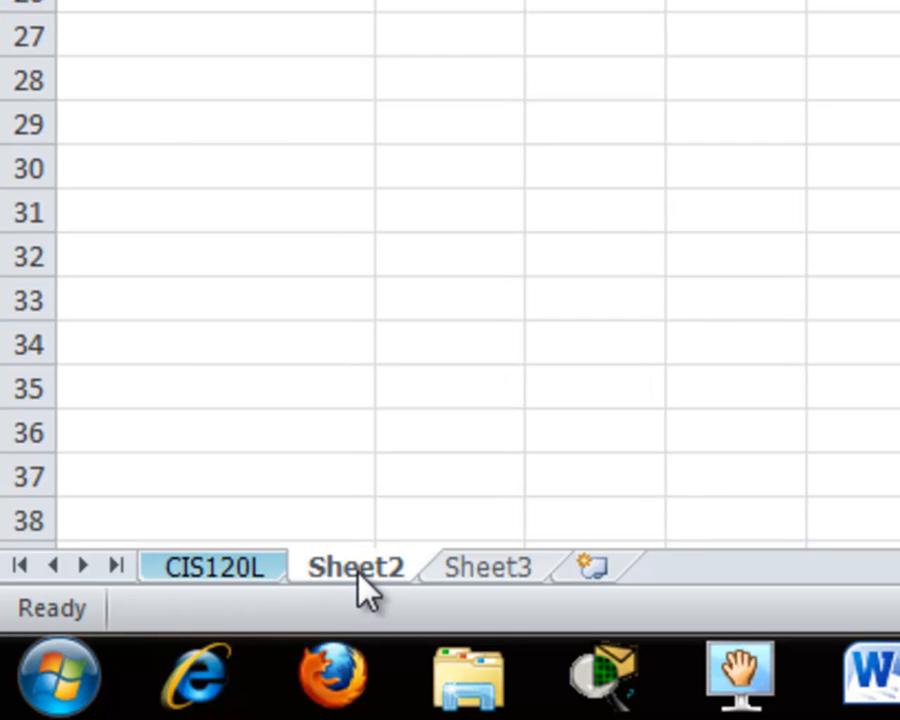
right_click(357, 571)
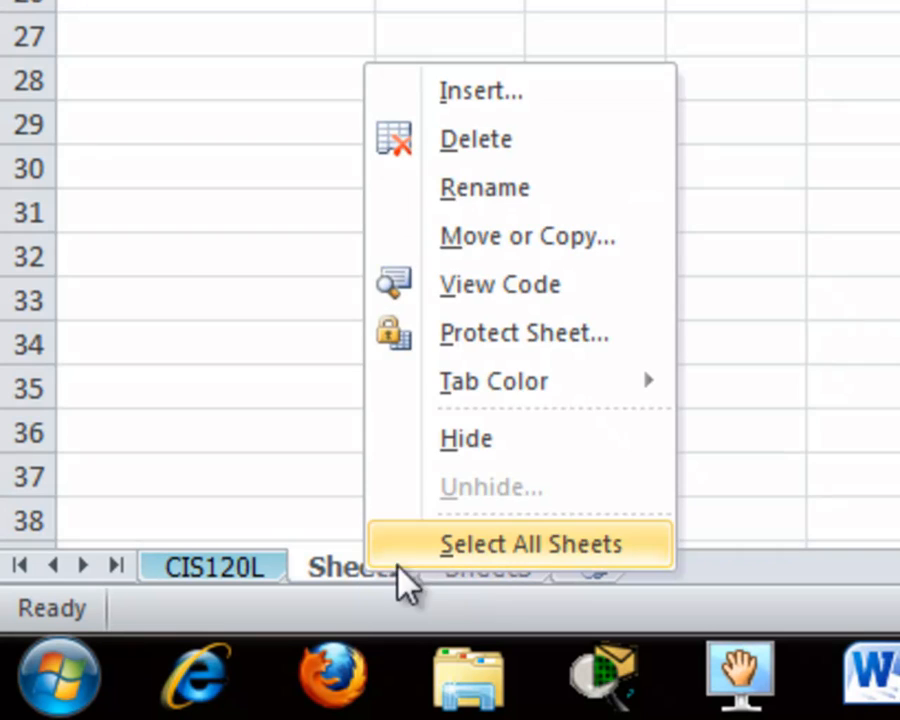
click(496, 187)
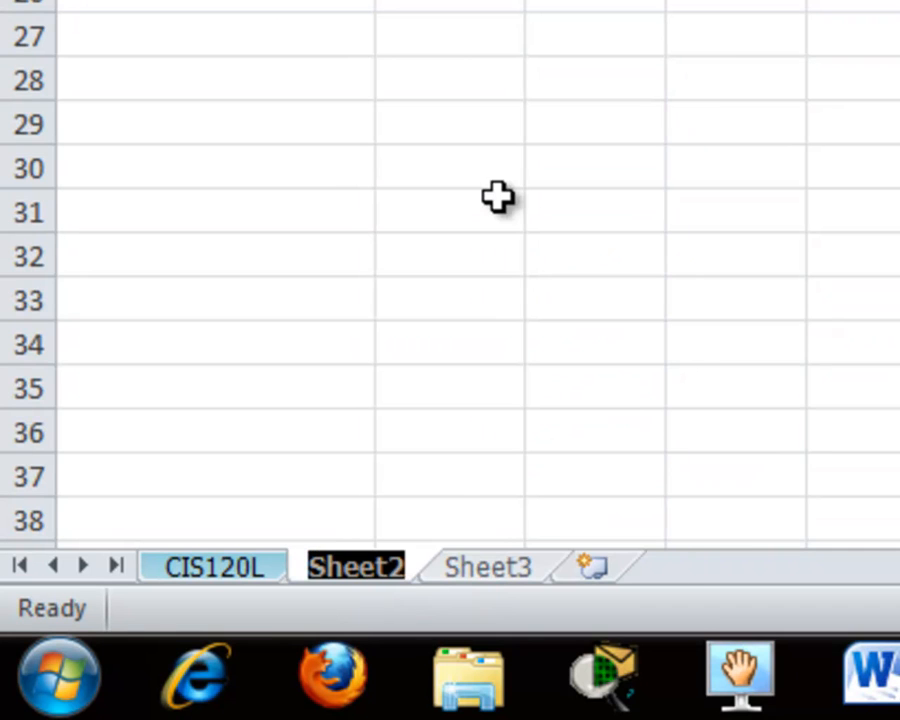
text(Attendance)
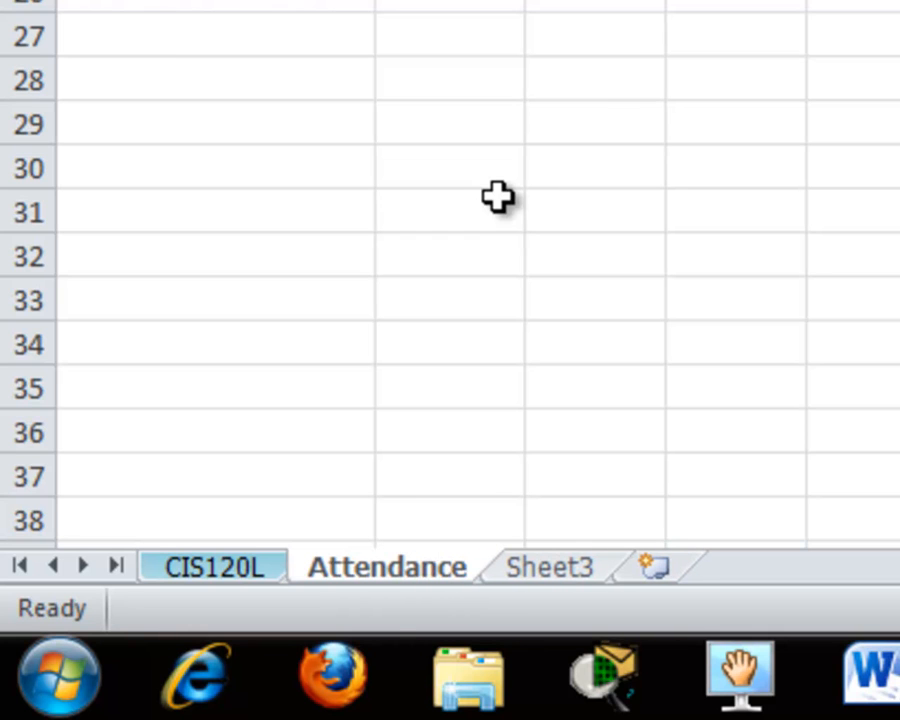
Colour the Attendance sheet's tab pink and select cell C38
right_click(425, 583)
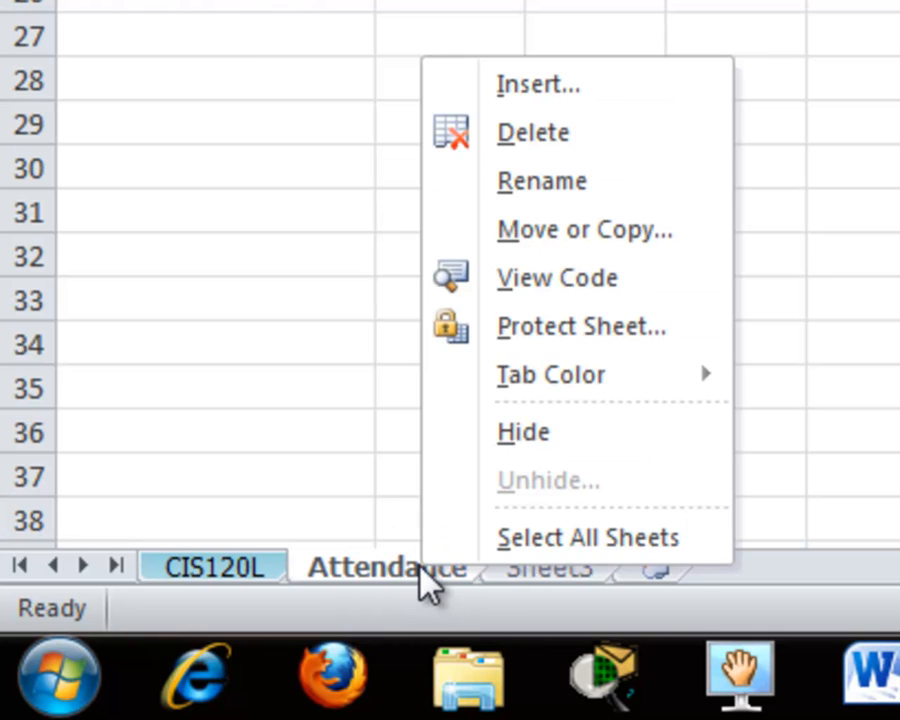
mouse_move(623, 388)
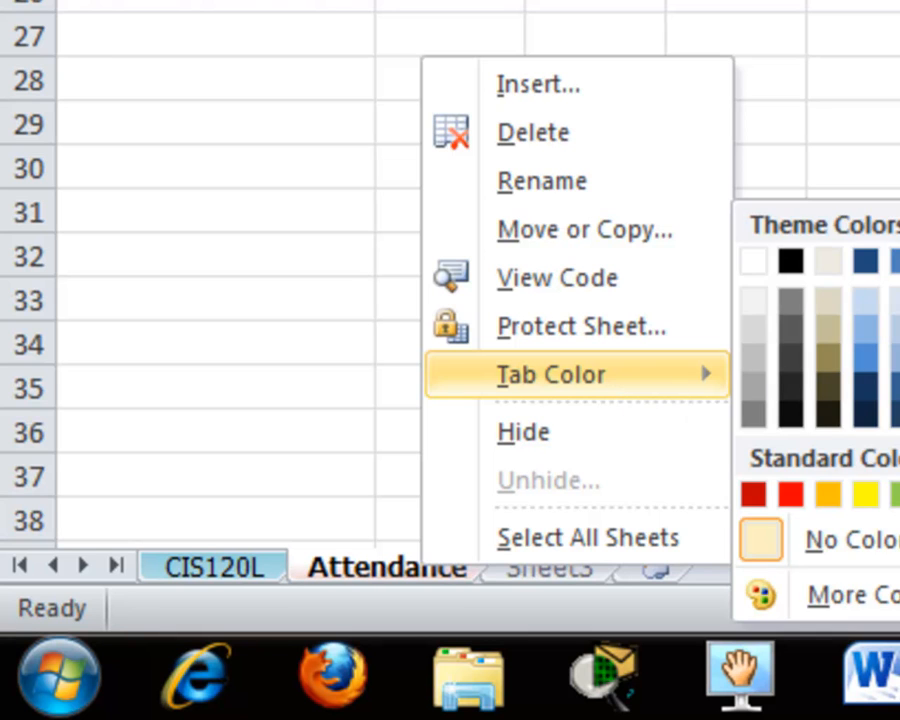
click(899, 358)
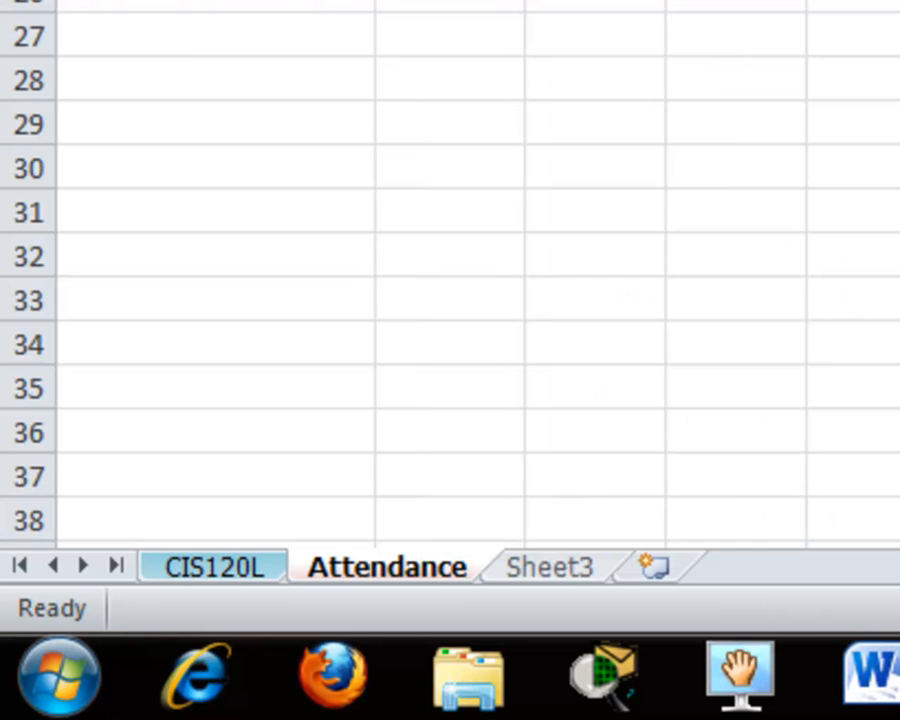
click(652, 504)
click(426, 502)
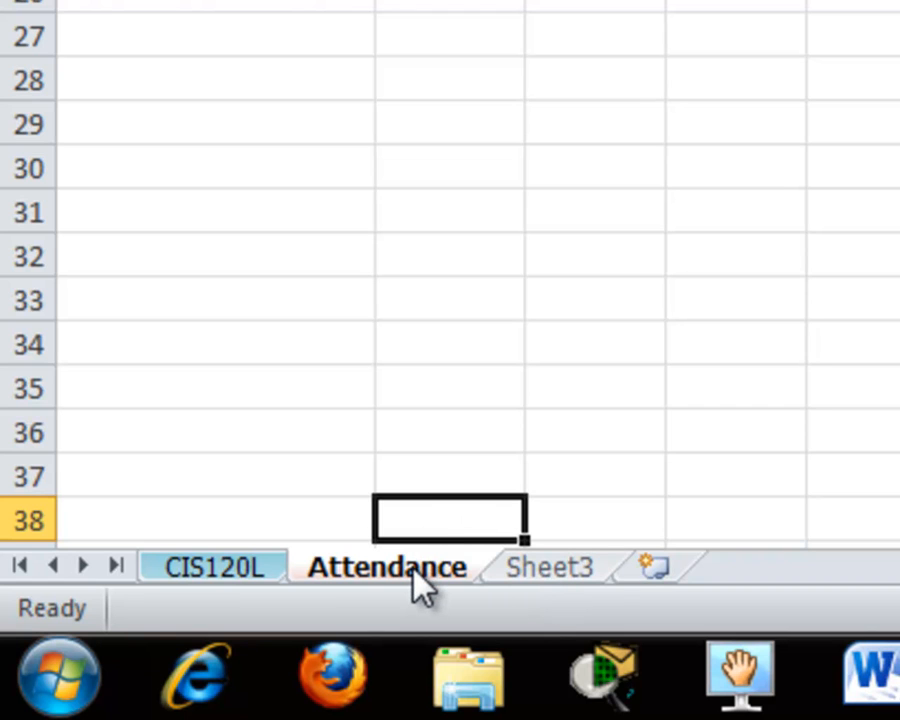
Drag the Attendance tab to sit before the CIS120L tab
drag(413, 568, 145, 568)
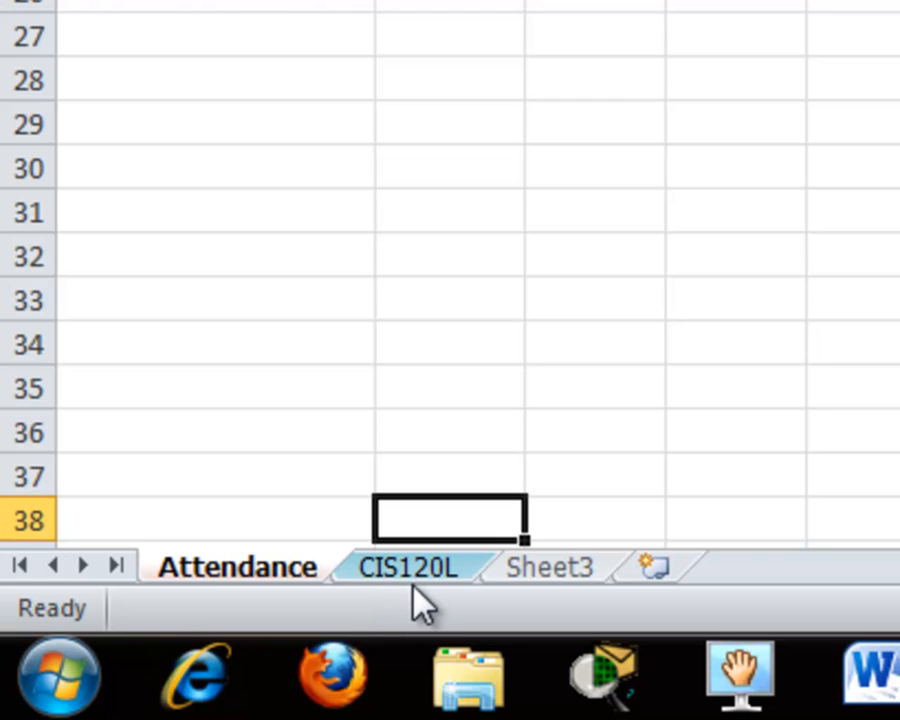
Delete Sheet3, leaving only Attendance and CIS120L
right_click(561, 574)
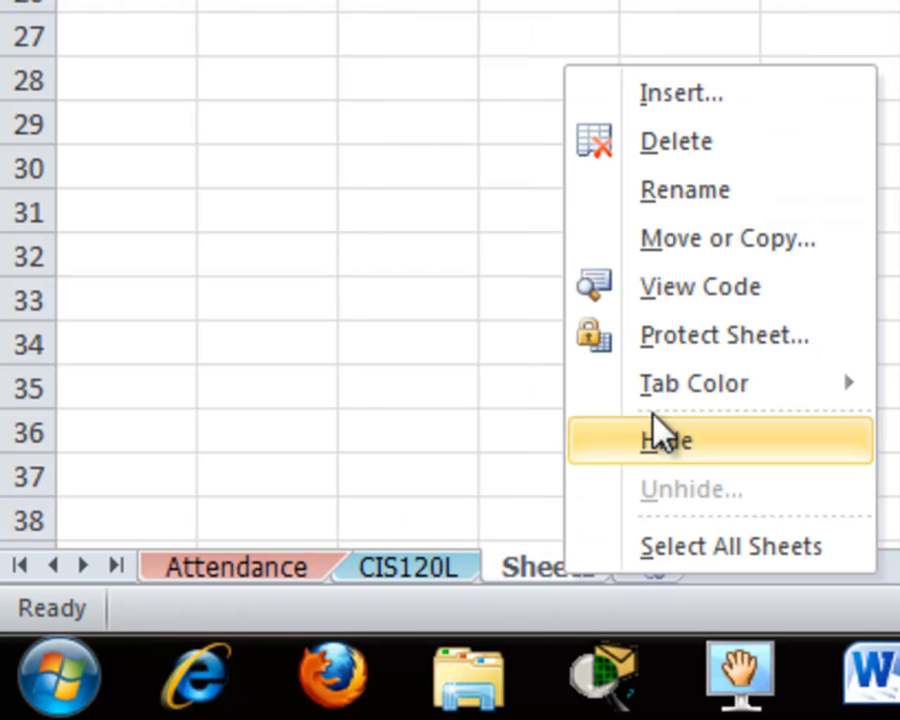
click(668, 143)
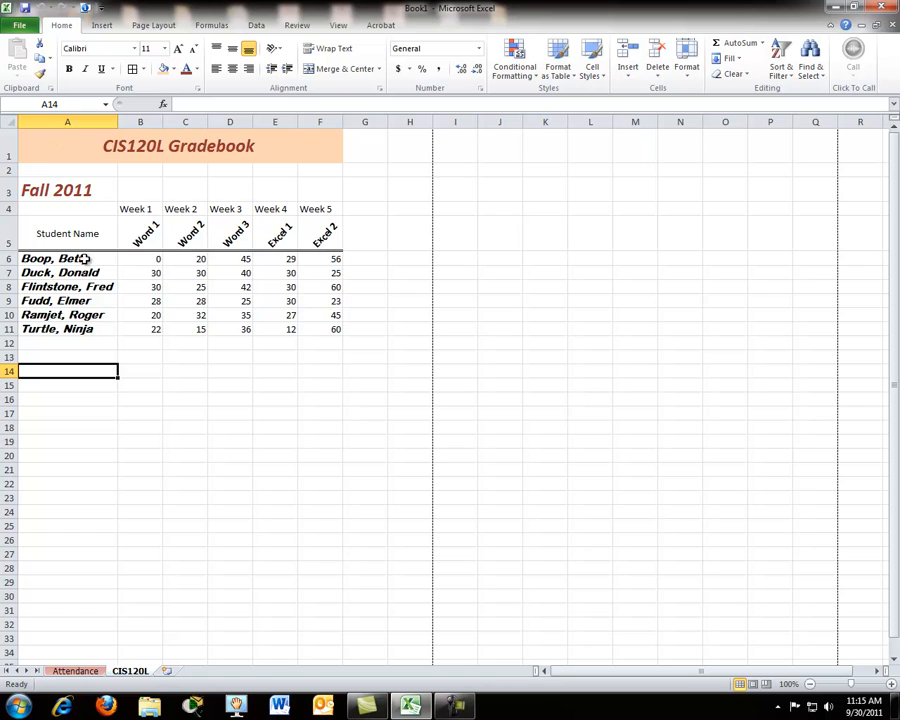
Go to File > Print to preview the workbook
click(20, 27)
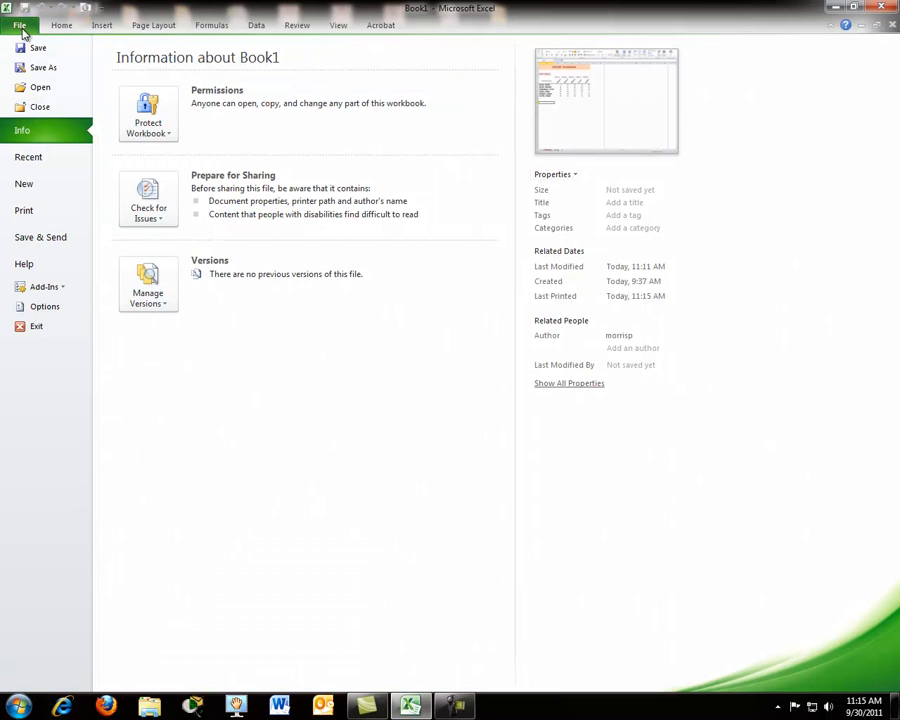
click(35, 213)
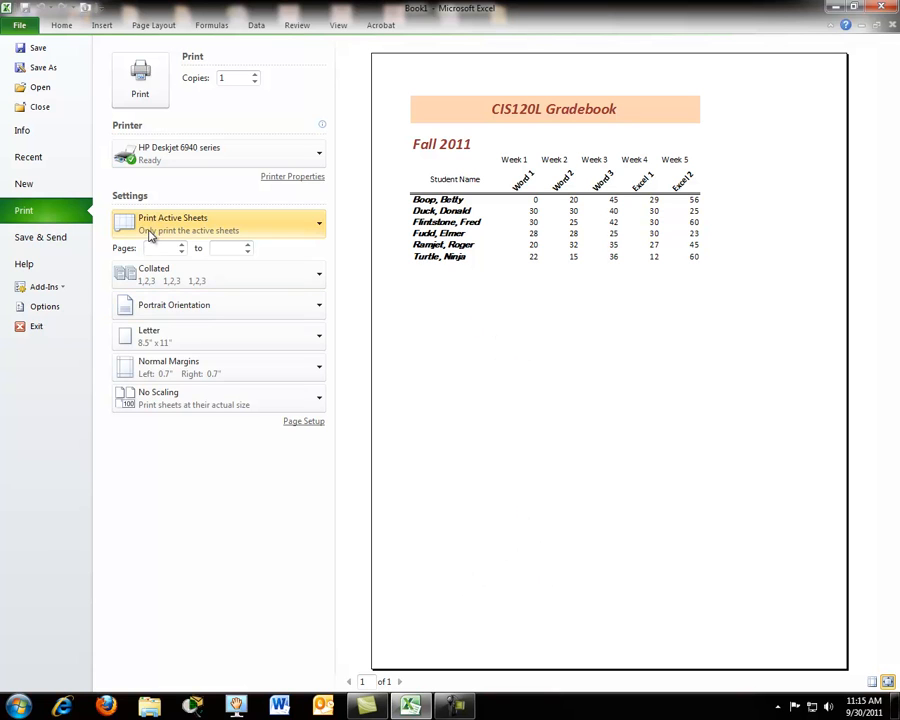
Set the print range to Print Entire Workbook
click(318, 228)
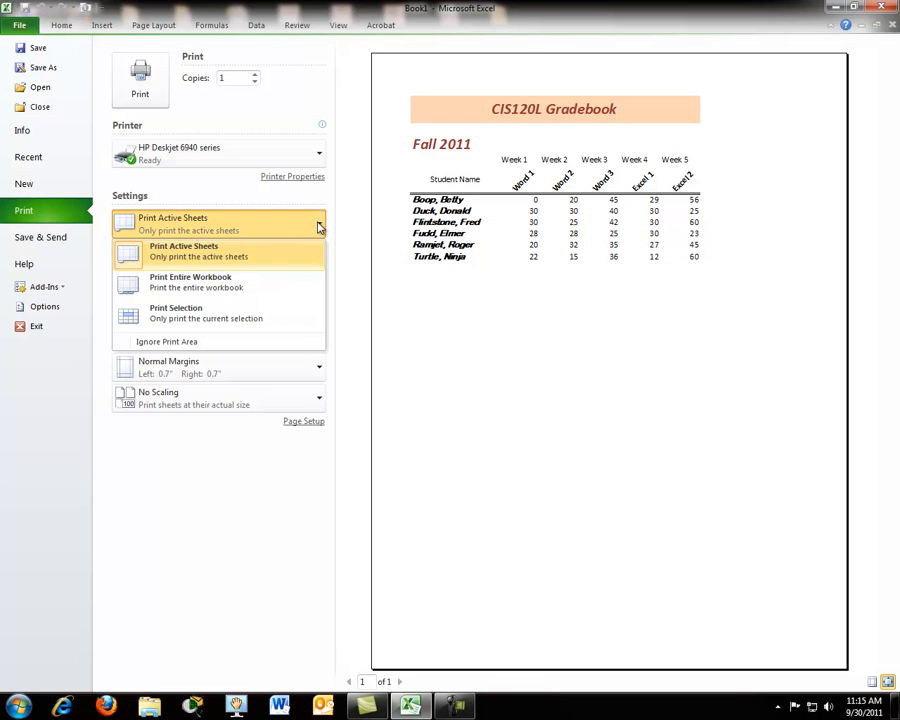
click(240, 288)
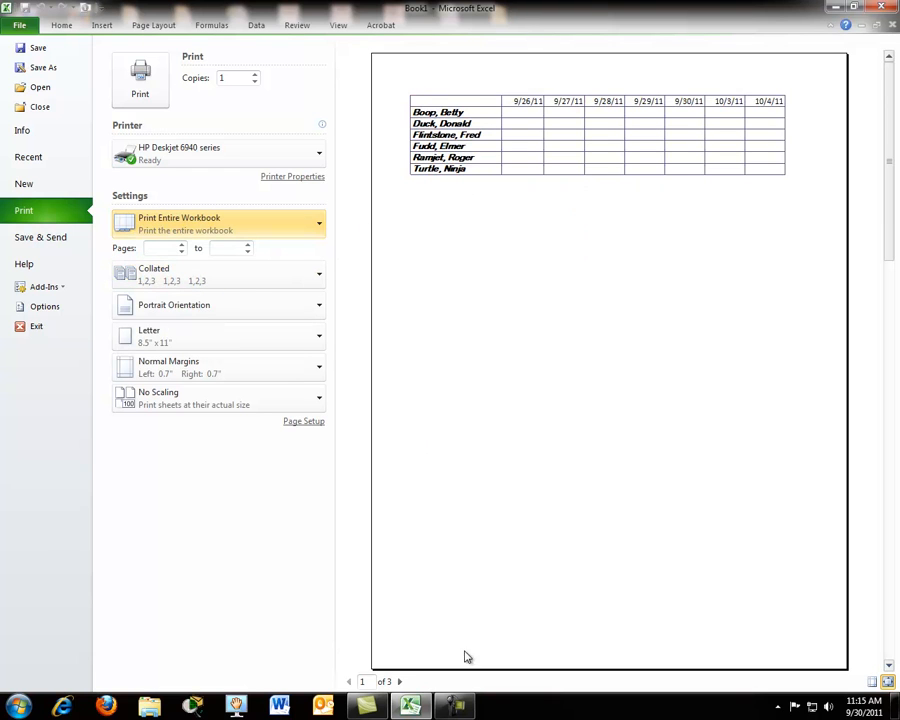
Page through the preview to page 3, the CIS120L Gradebook
click(400, 681)
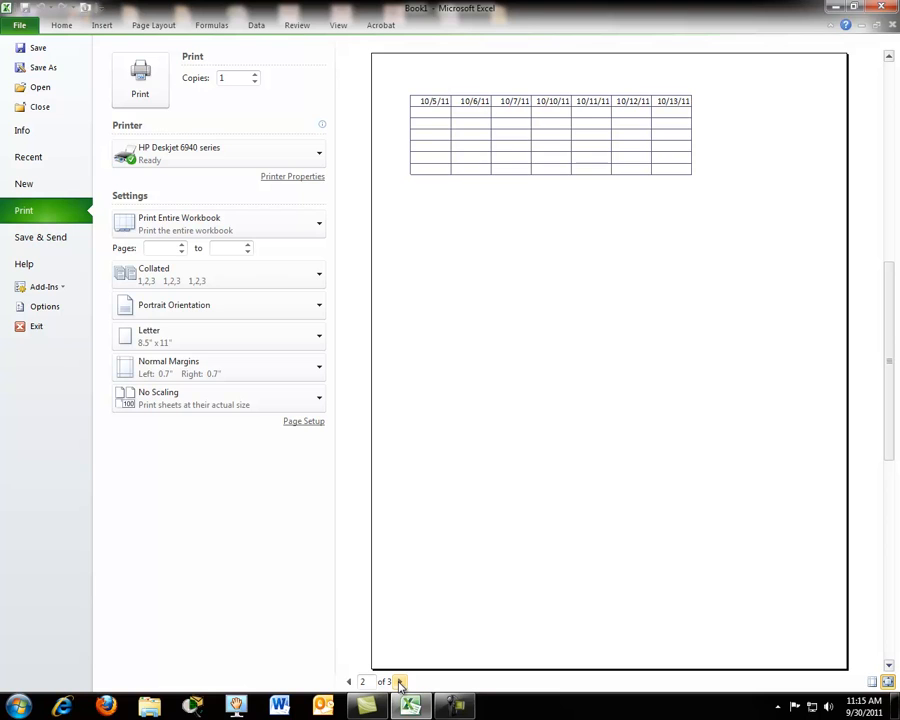
click(400, 682)
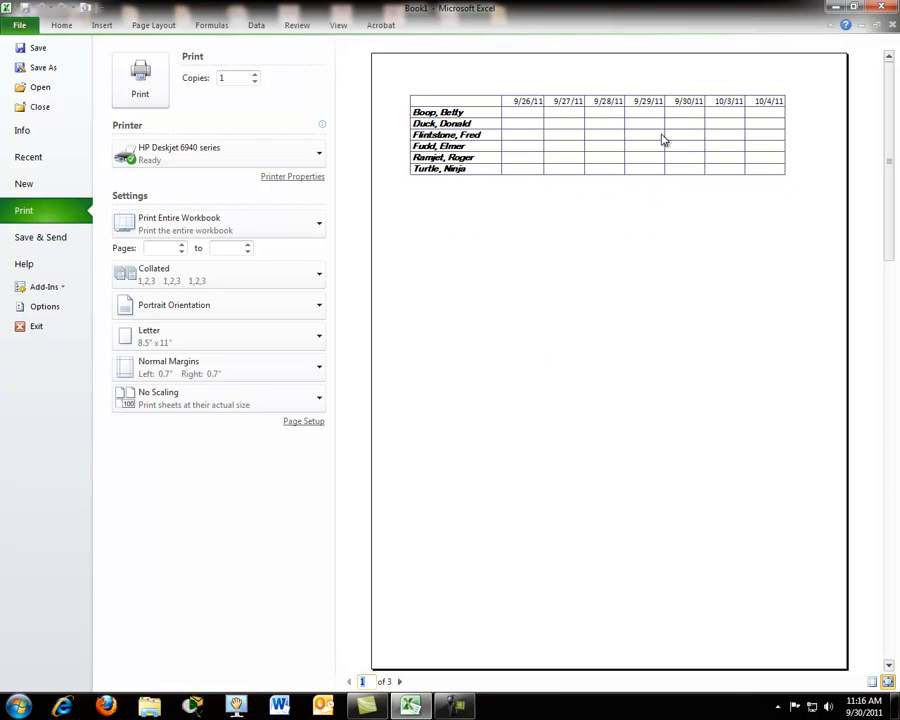
click(400, 682)
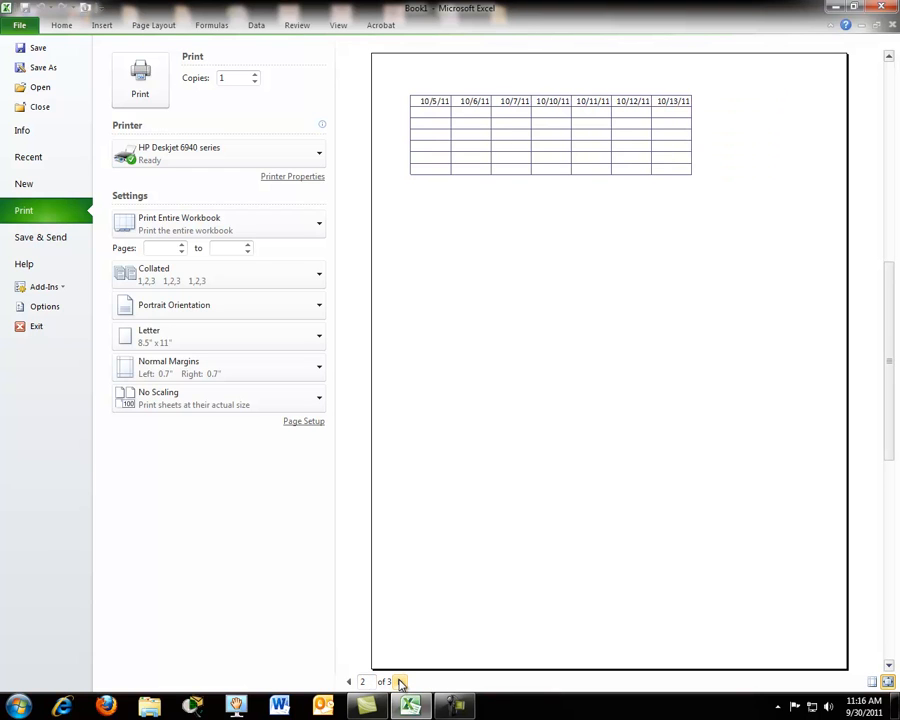
click(400, 682)
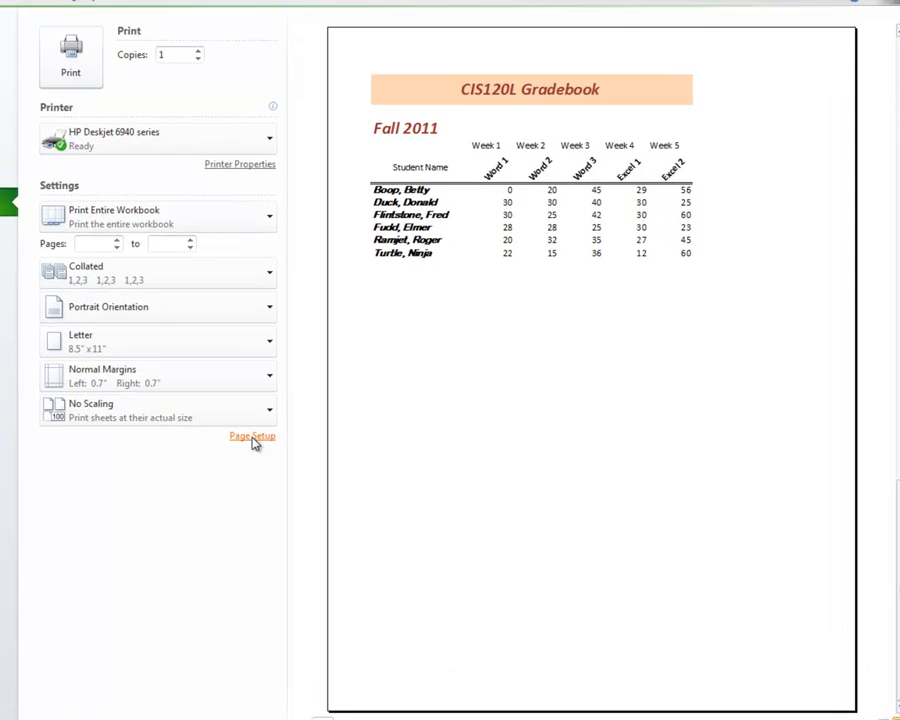
Set the CIS120L Gradebook page to Landscape orientation in Page Setup
click(304, 422)
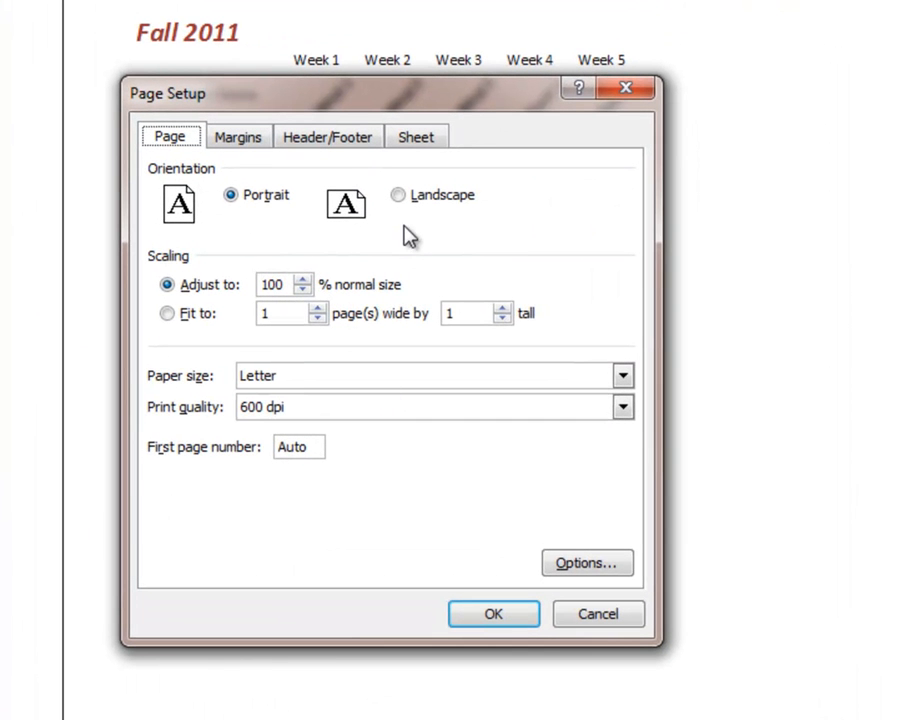
click(400, 197)
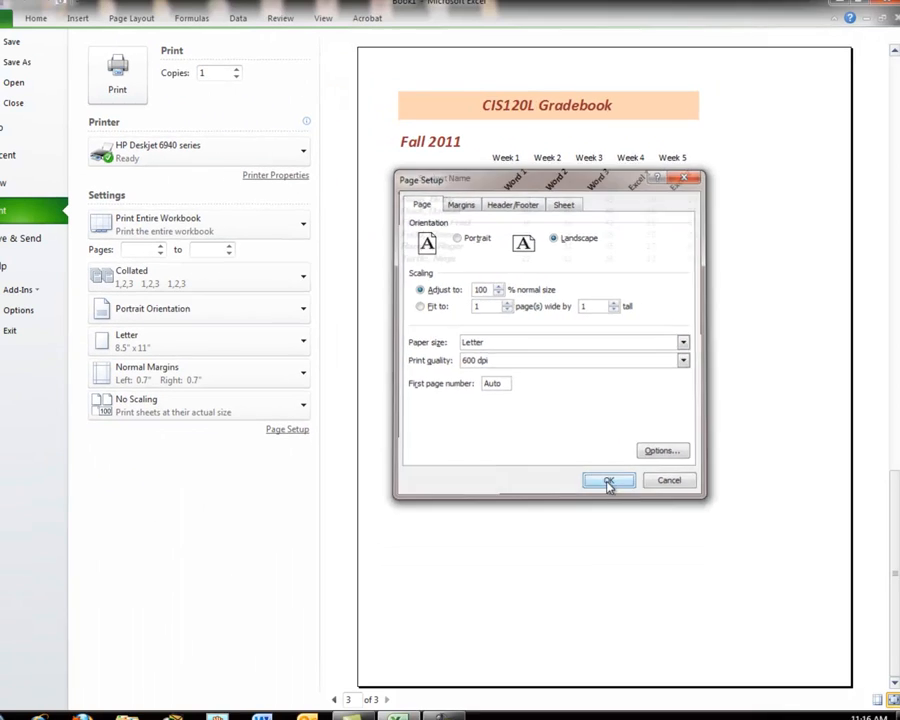
click(495, 605)
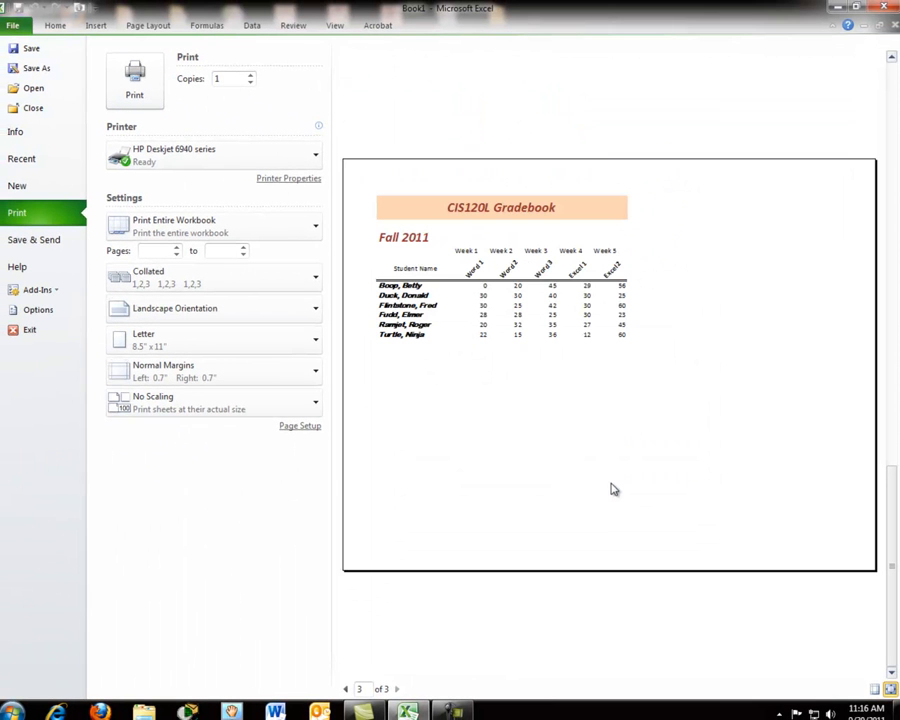
Flip through the preview pages and return to page 1, the Attendance sheet
click(345, 689)
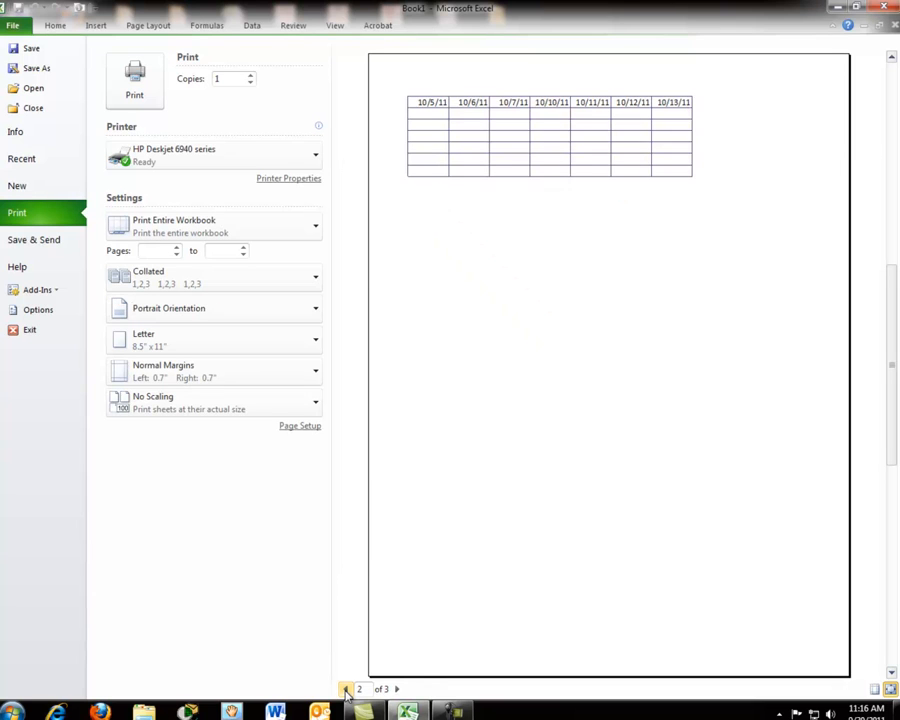
click(345, 689)
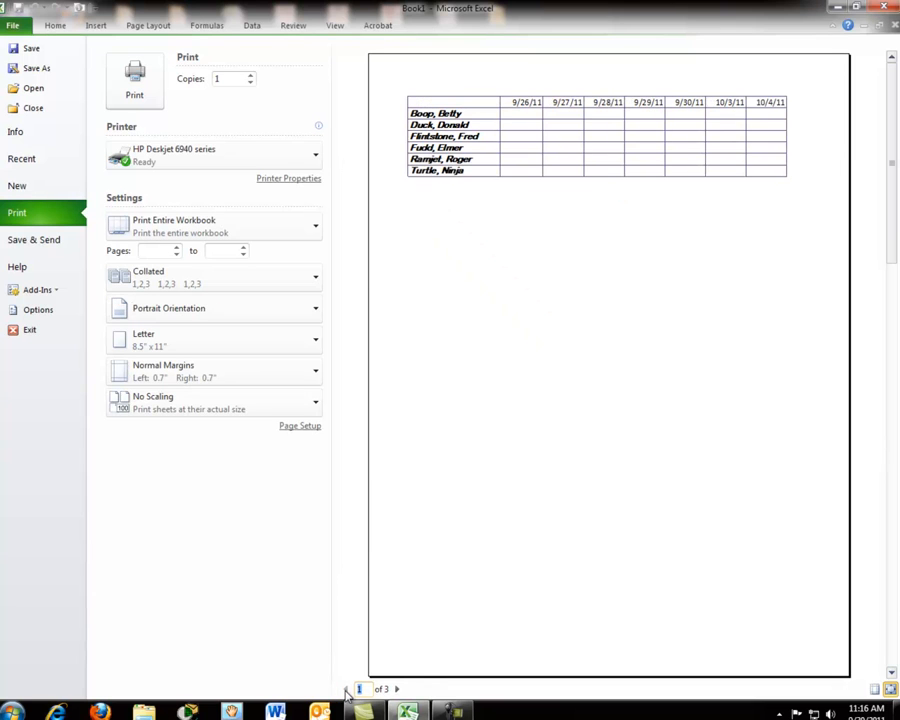
click(397, 689)
click(397, 689)
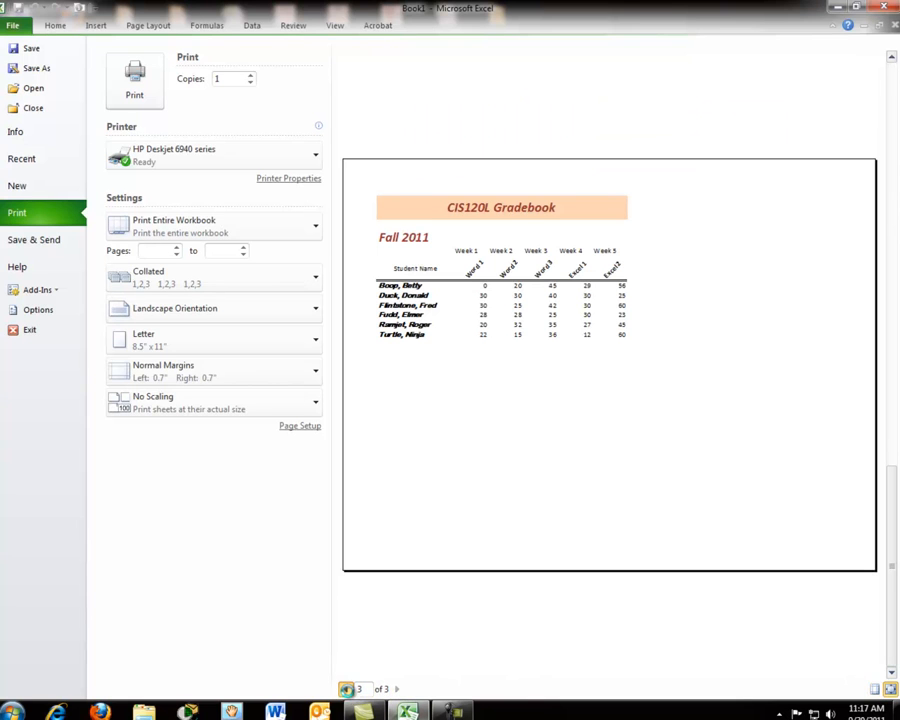
click(346, 689)
click(346, 689)
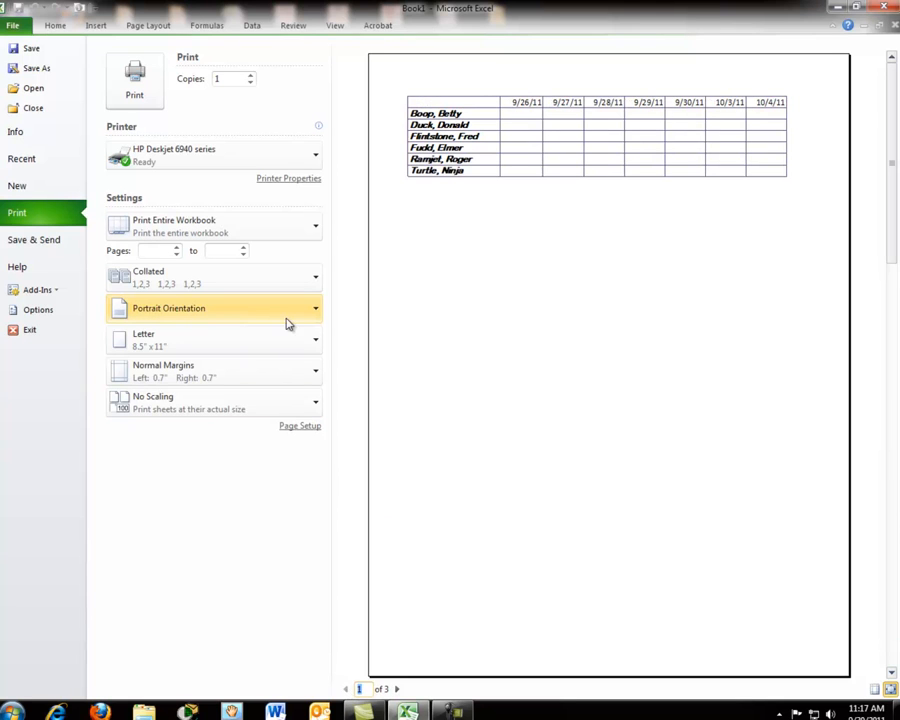
click(315, 310)
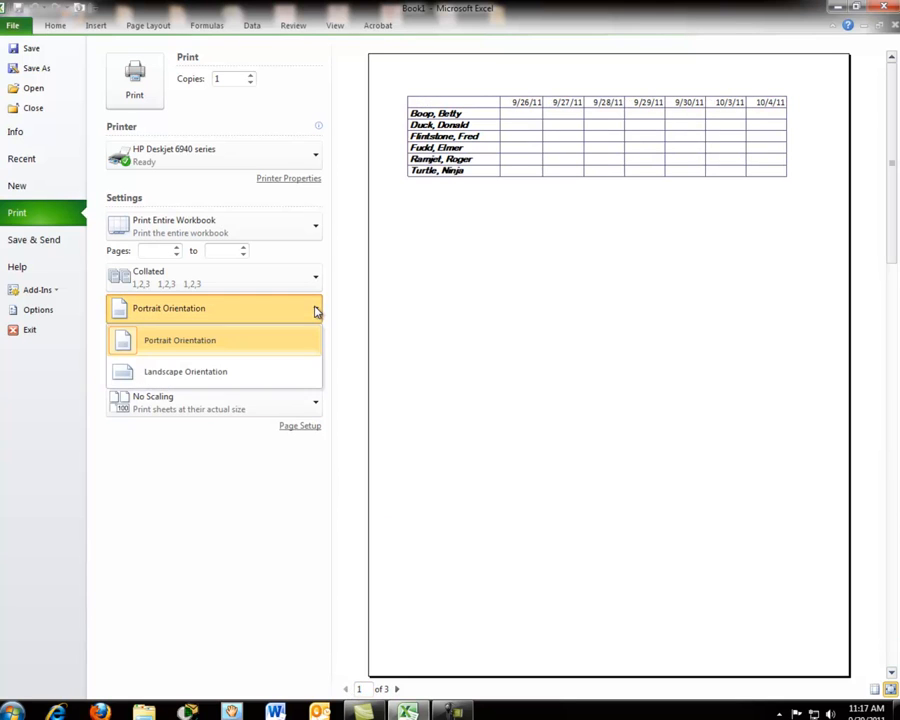
Set the Attendance sheet to Landscape and Fit Sheet on One Page
click(296, 375)
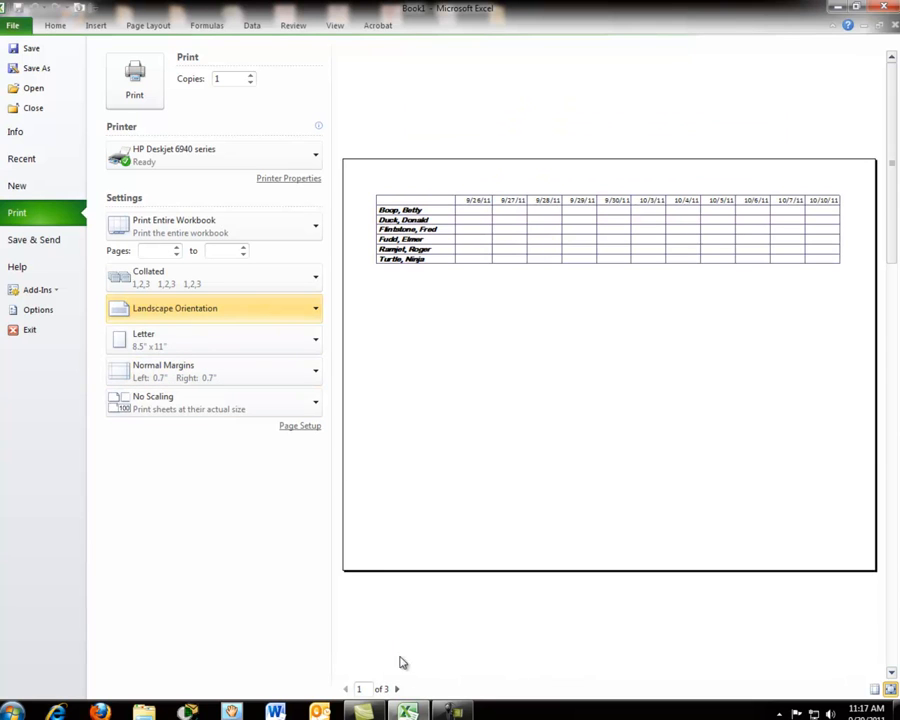
click(398, 690)
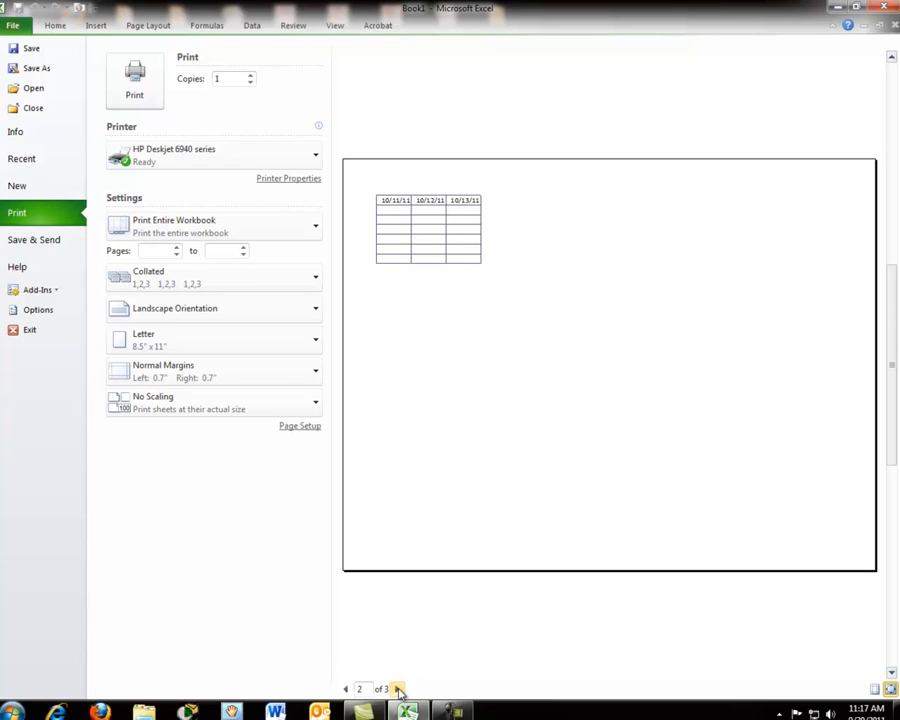
click(345, 689)
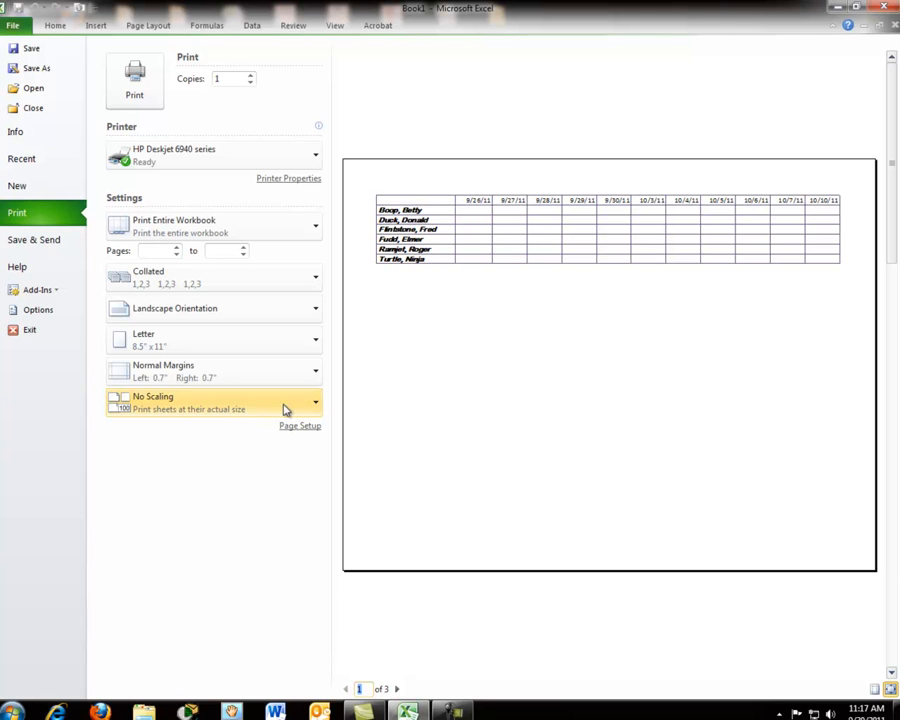
click(316, 404)
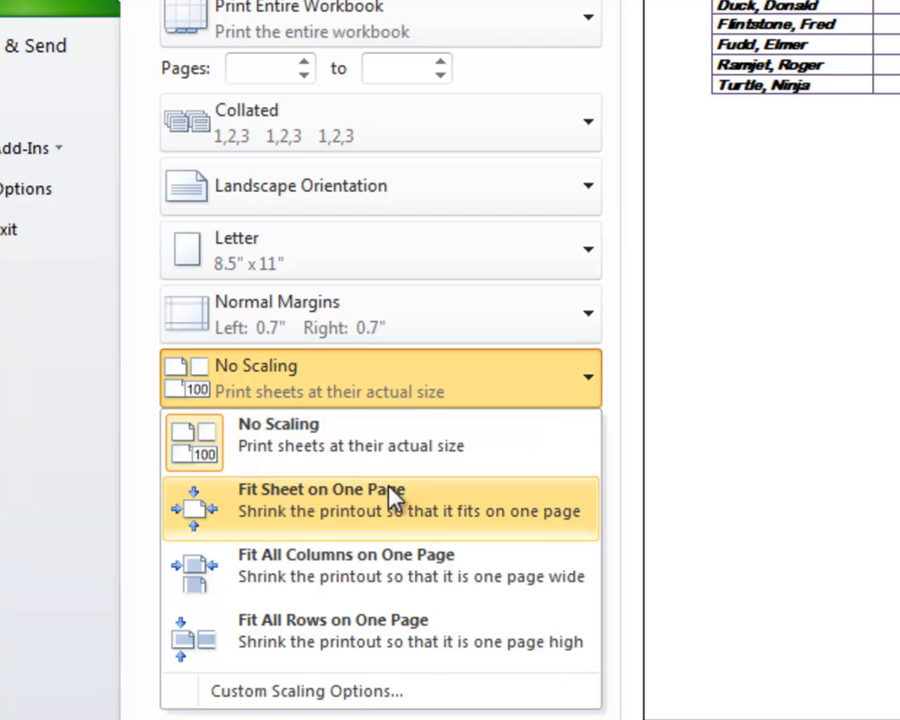
click(333, 518)
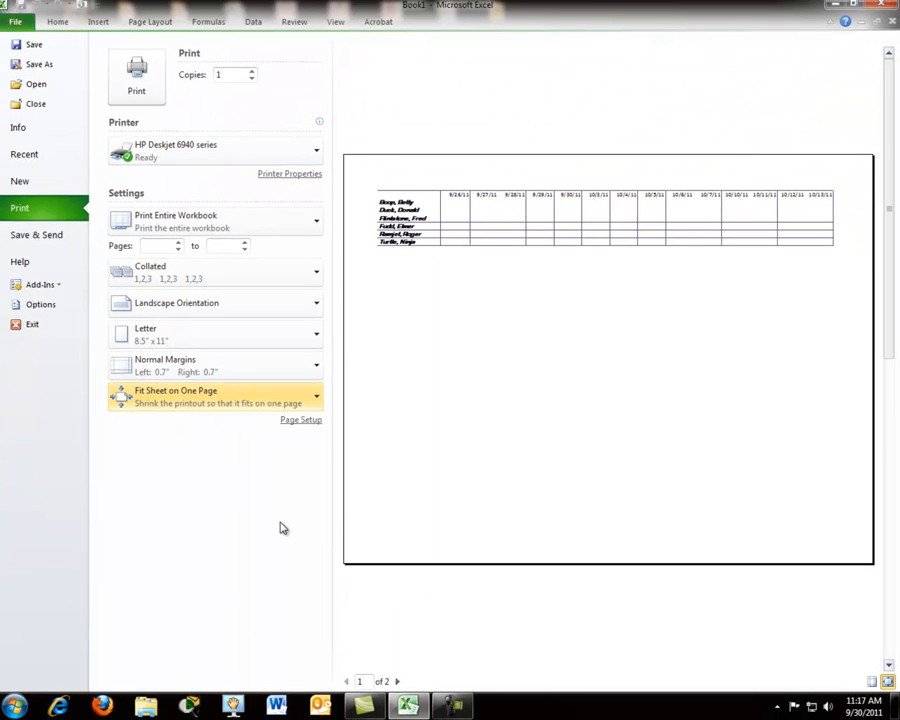
Centre the Attendance sheet horizontally and vertically on the page via Page Setup Margins
click(313, 422)
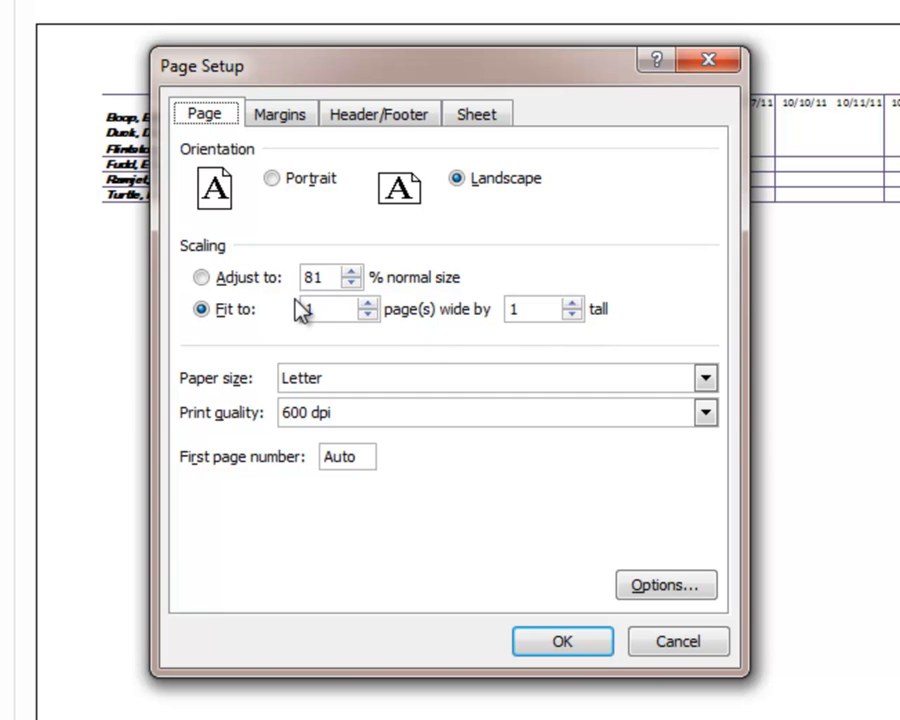
click(287, 120)
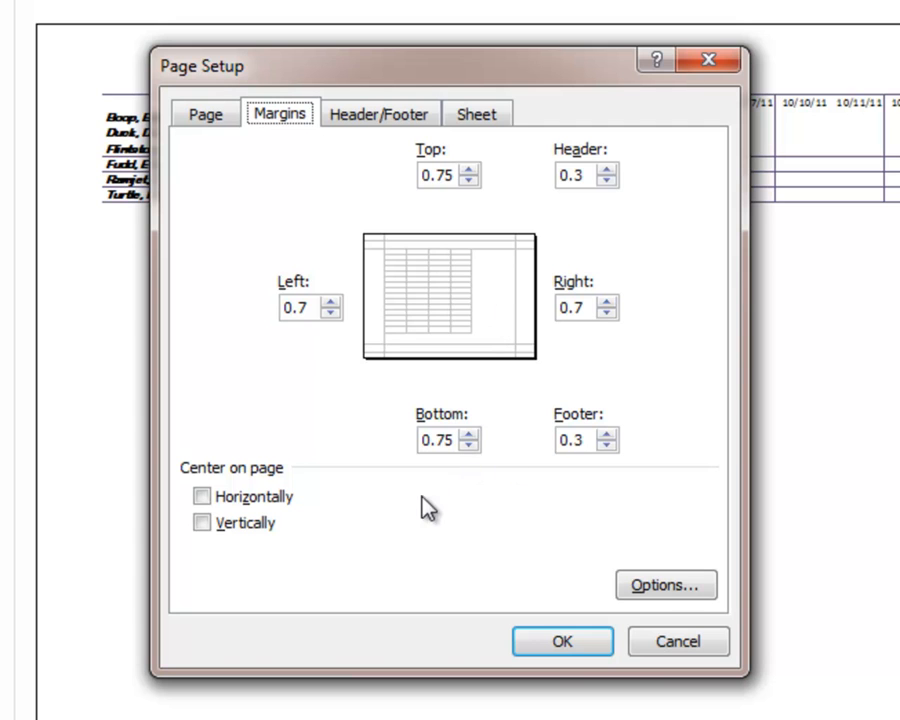
click(203, 497)
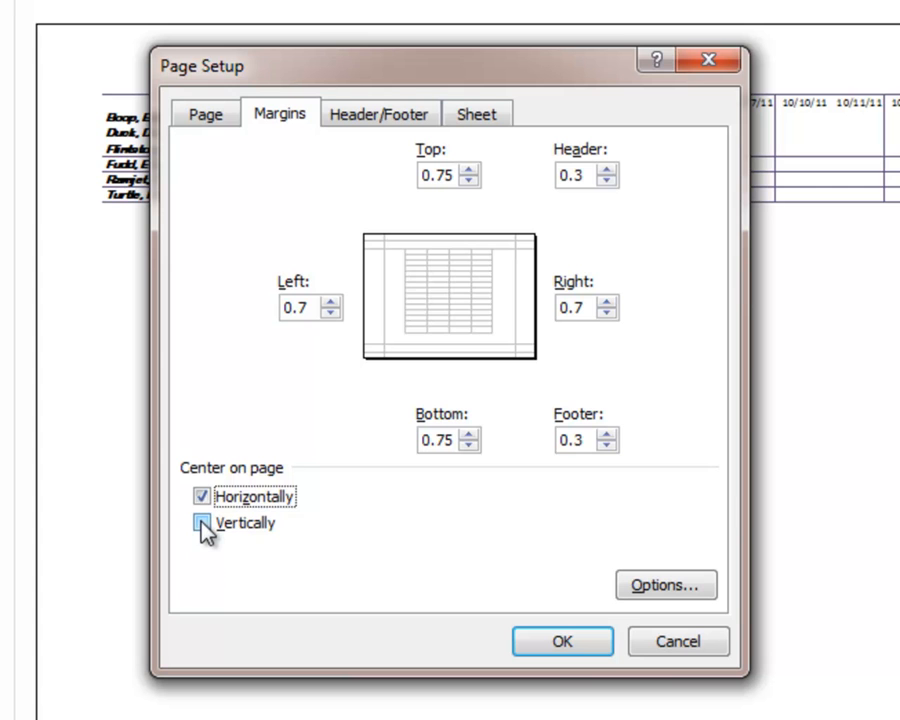
click(203, 527)
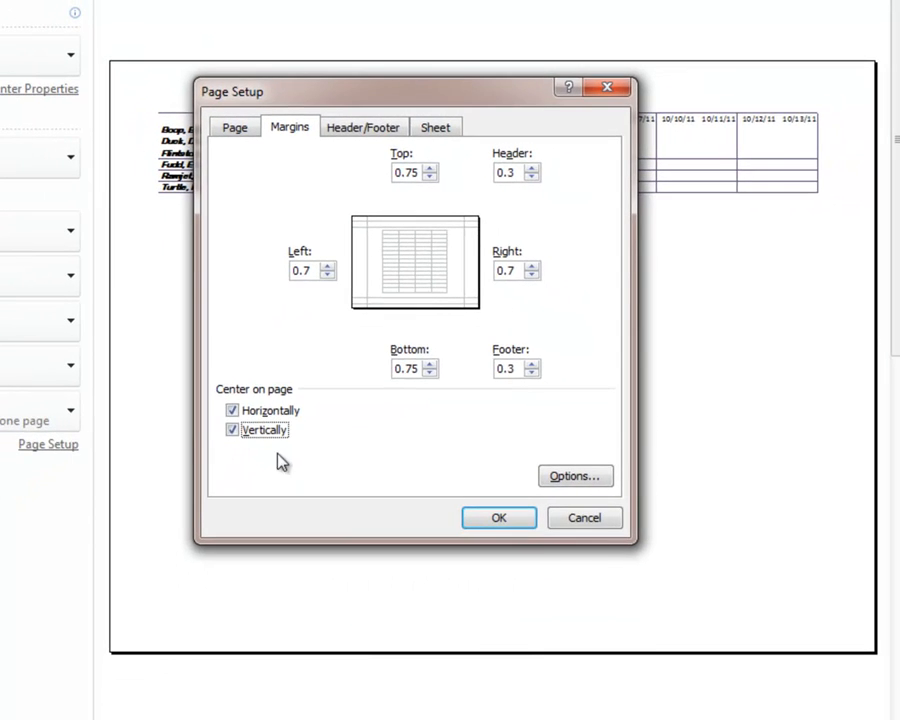
click(499, 518)
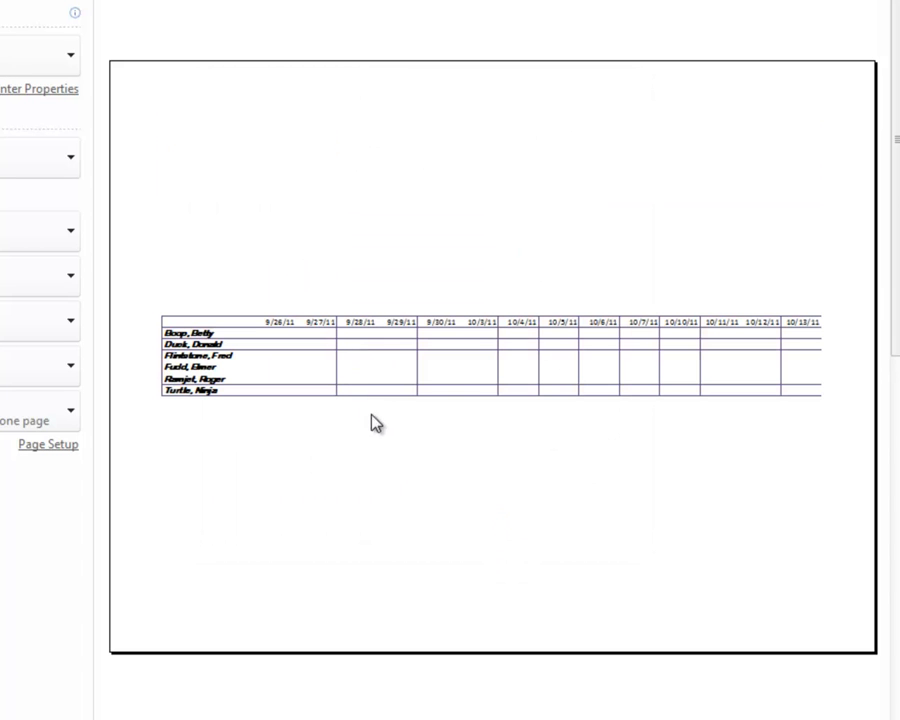
click(67, 450)
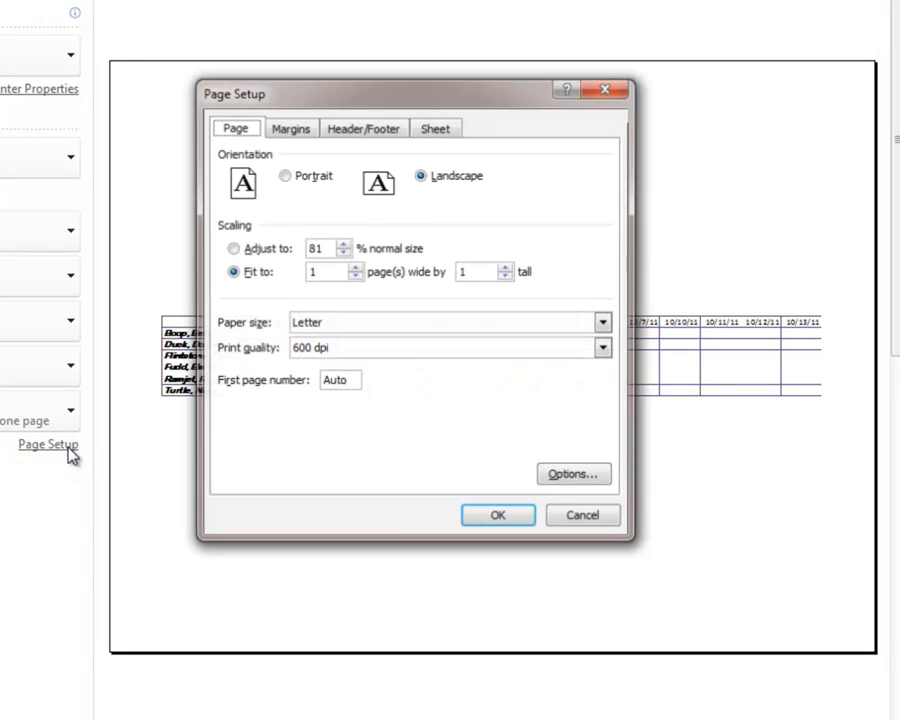
Create a custom footer with the author's full name at left and the page number at right
click(363, 128)
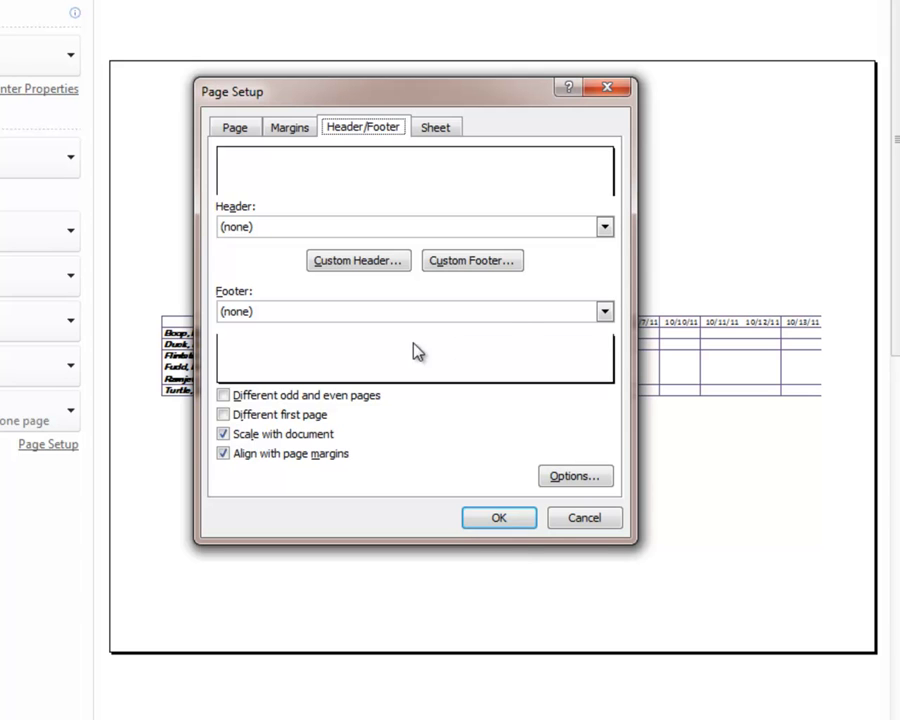
click(474, 262)
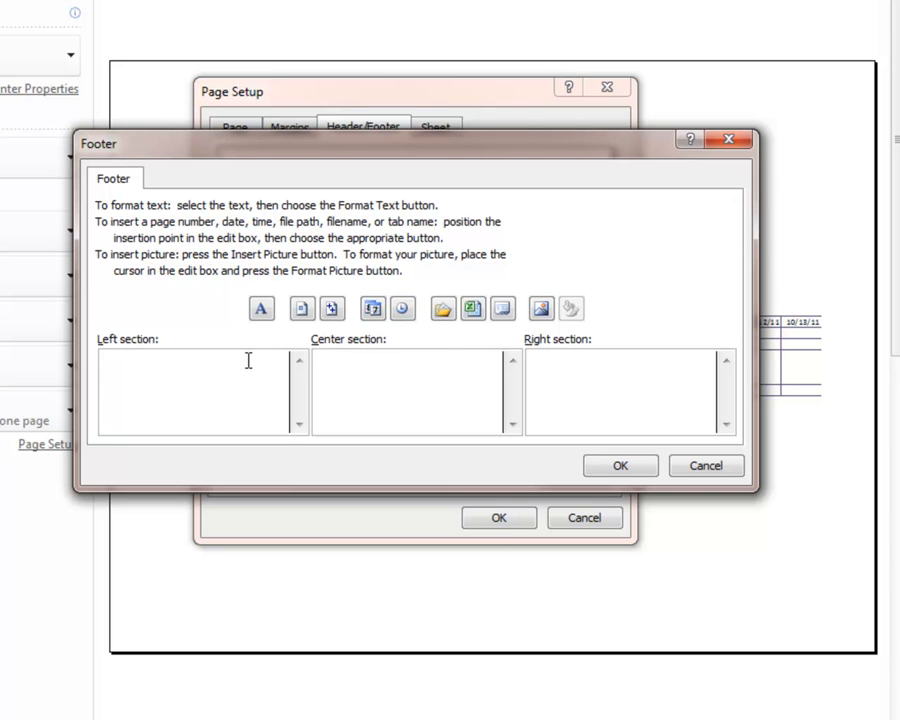
text(Paul Morris)
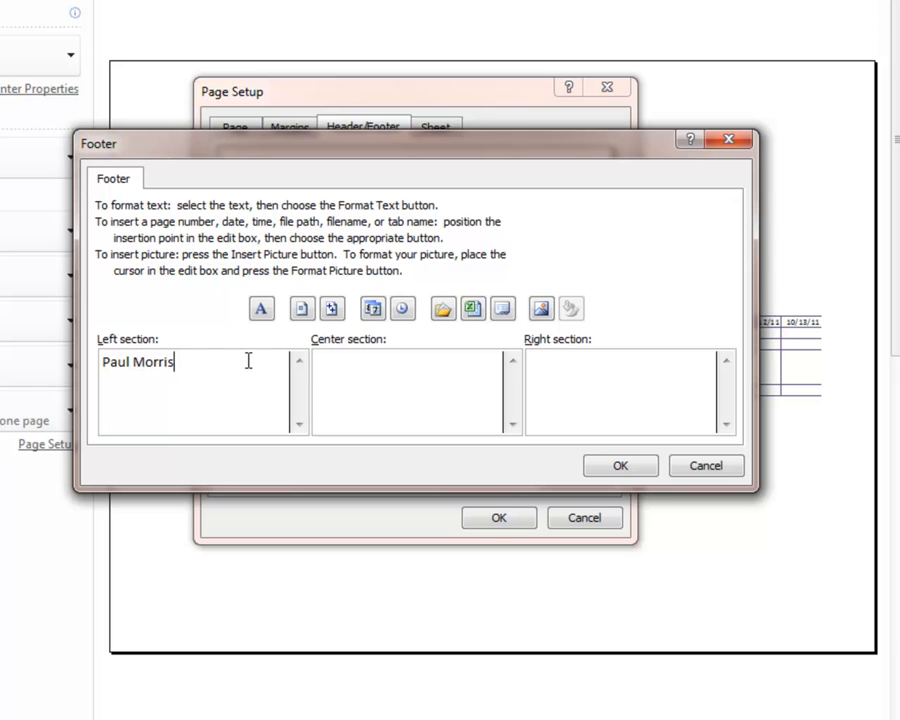
key(Tab)
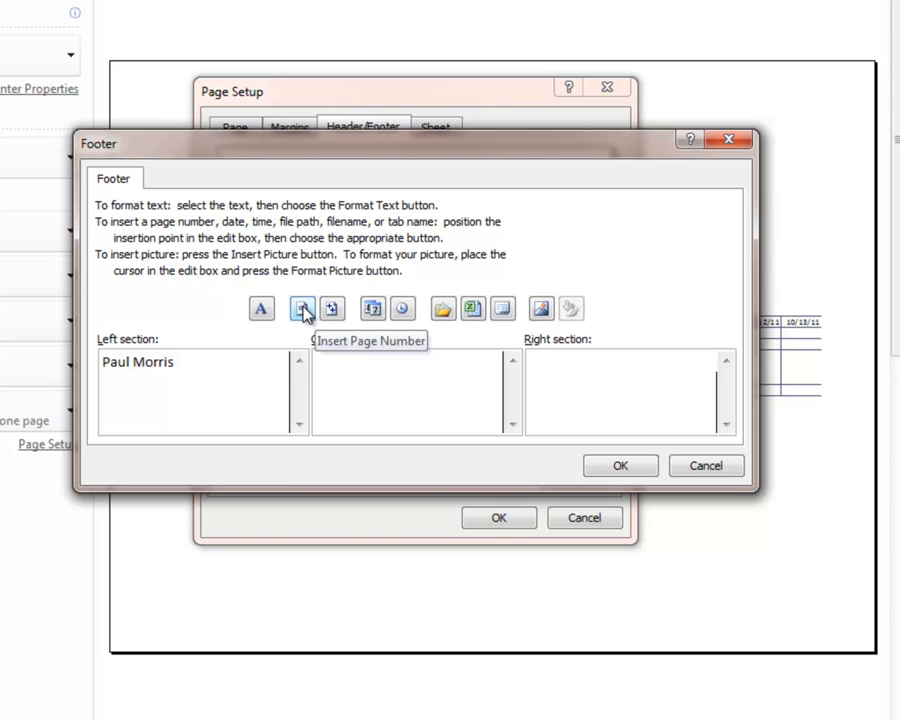
click(303, 310)
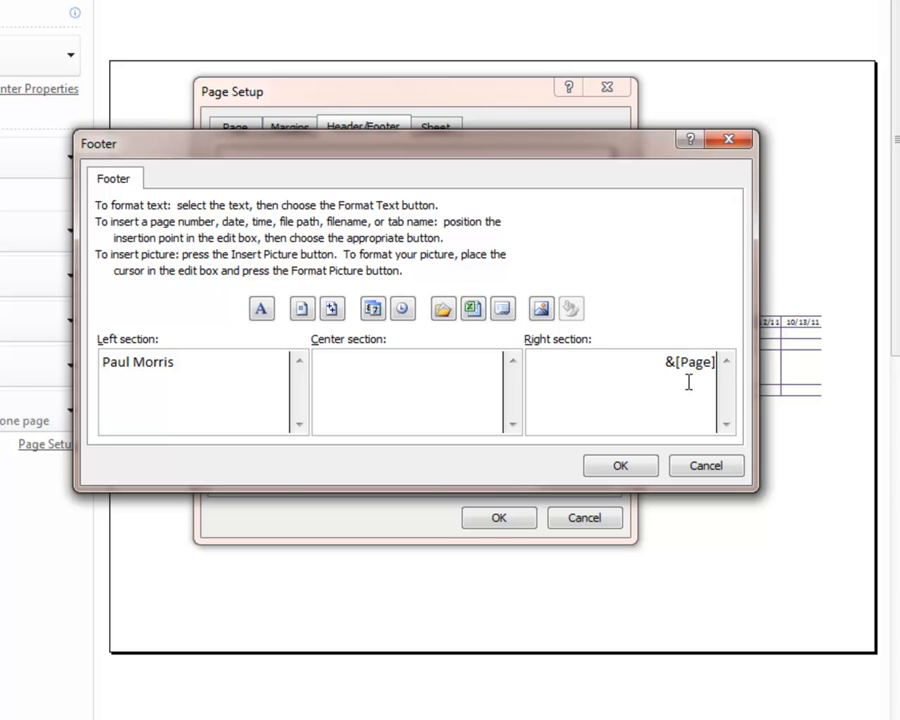
click(624, 469)
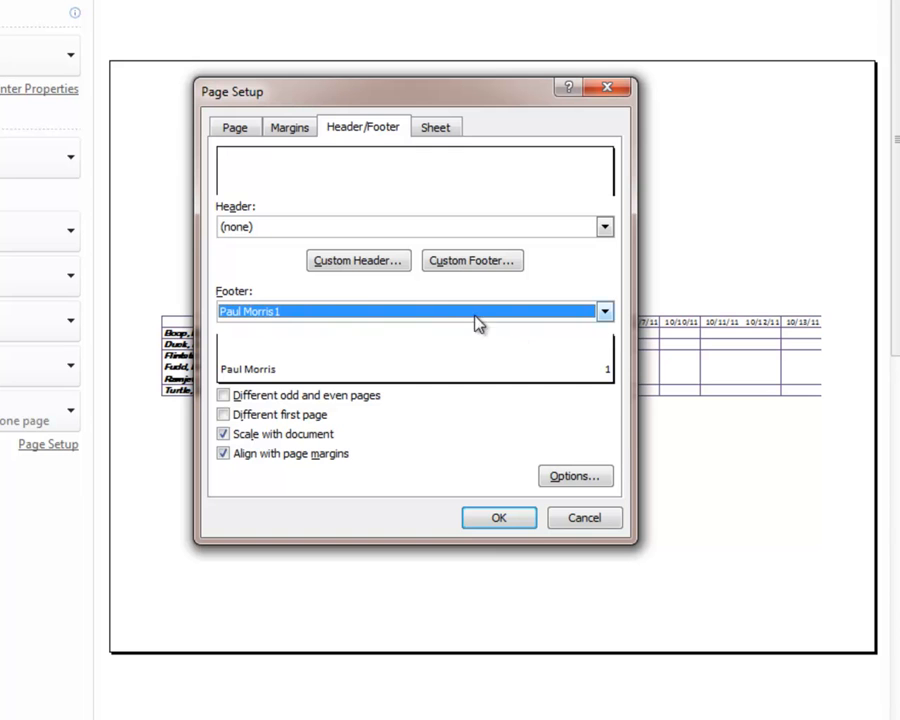
Add a custom header with the file name (Book1) at left and the date at right, and apply Page Setup
click(367, 262)
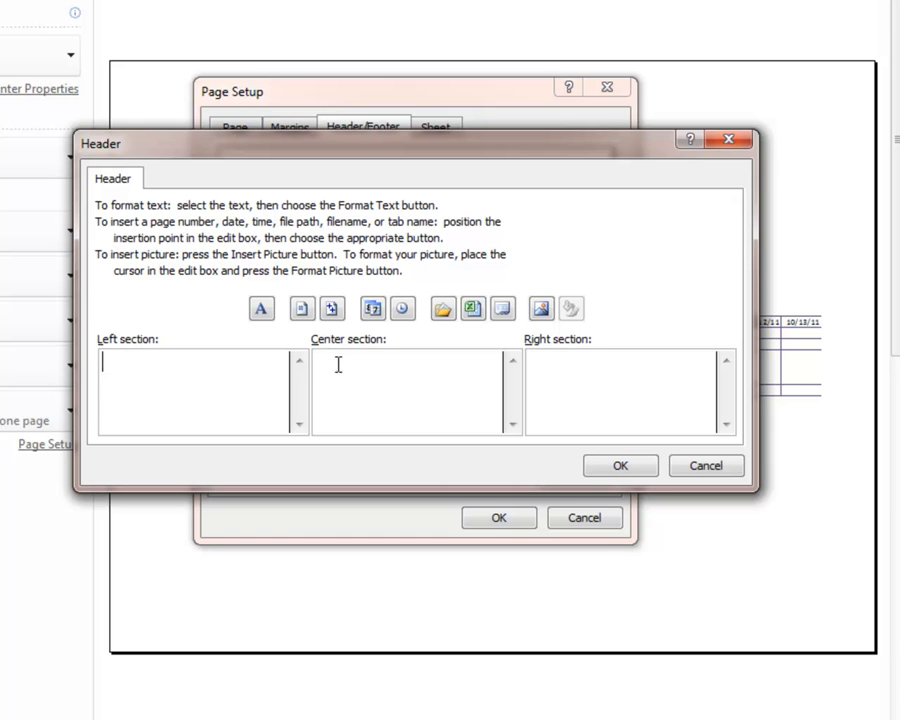
click(472, 310)
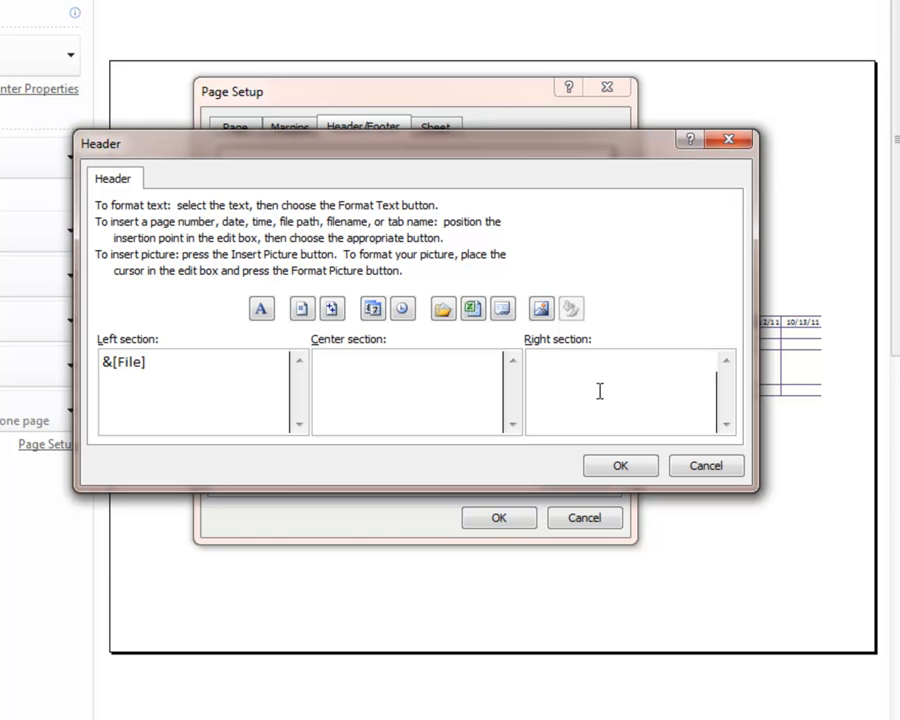
click(371, 310)
click(620, 466)
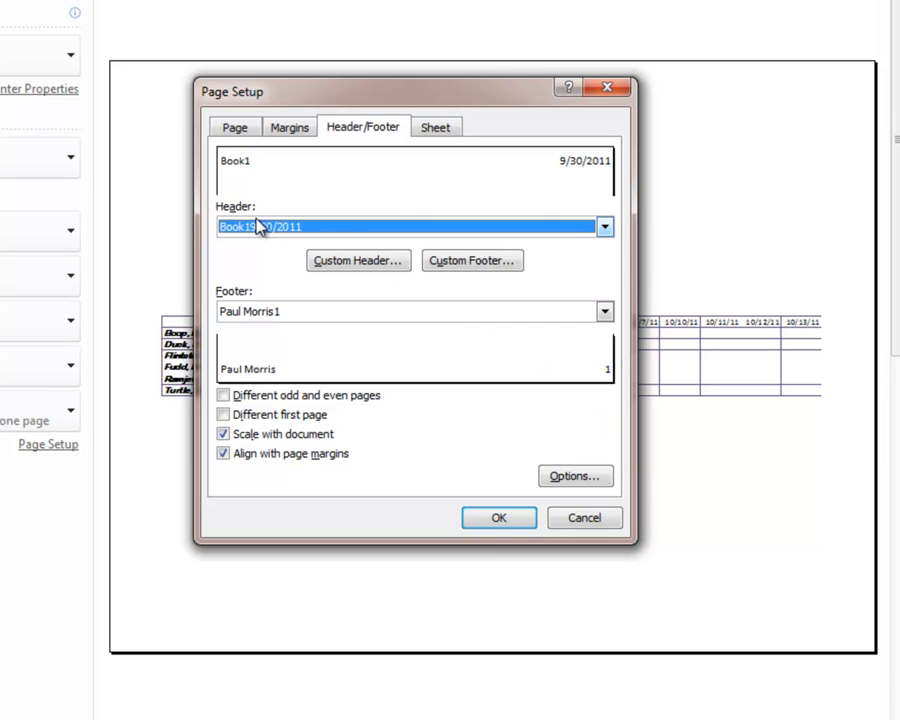
click(497, 520)
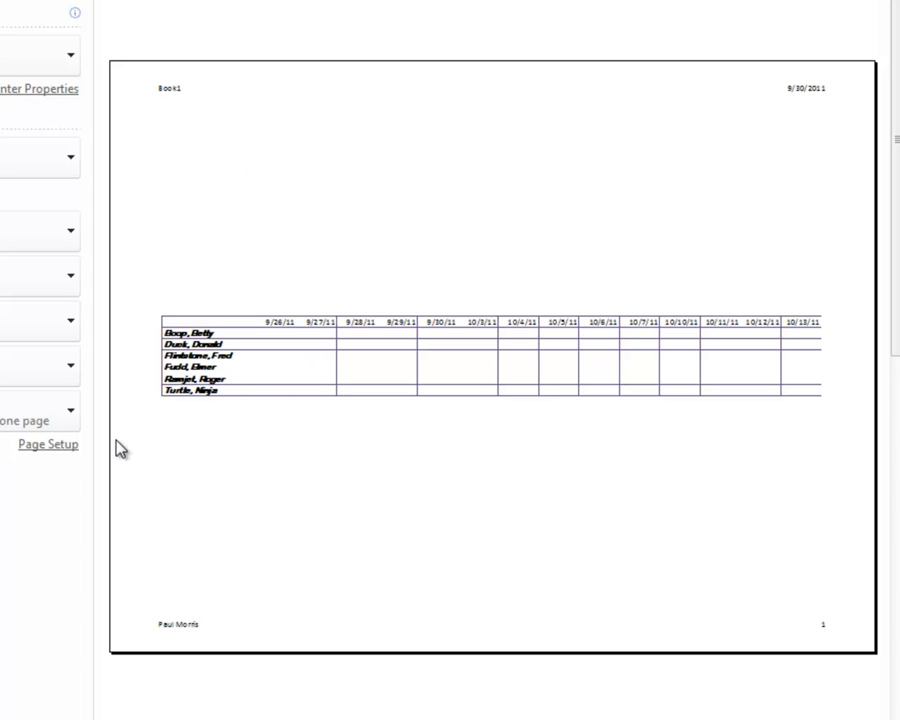
Turn on printing of gridlines and row and column headings for the Attendance sheet
click(60, 446)
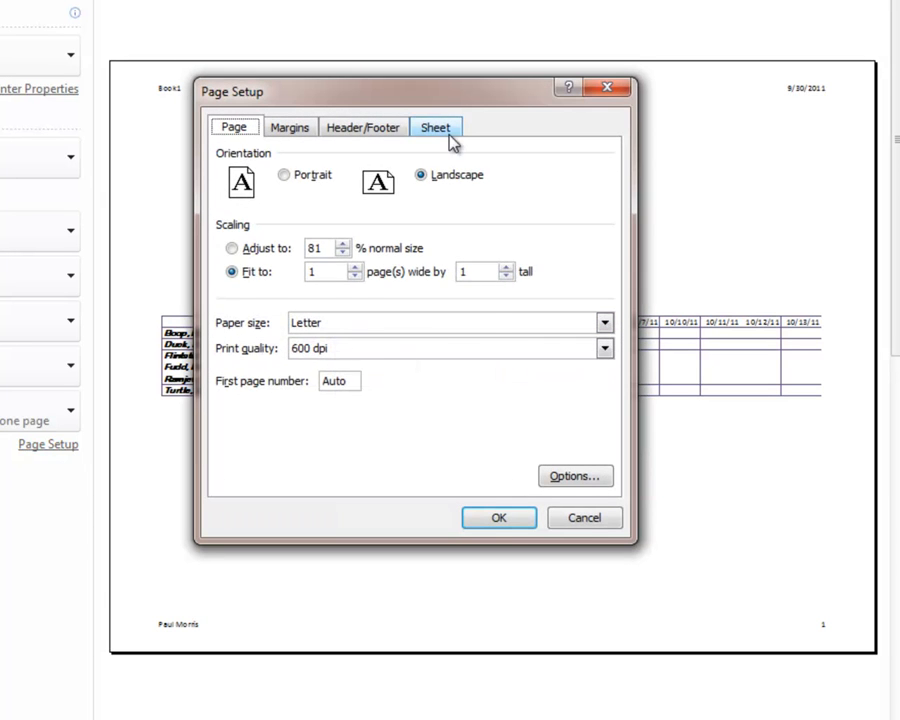
click(444, 134)
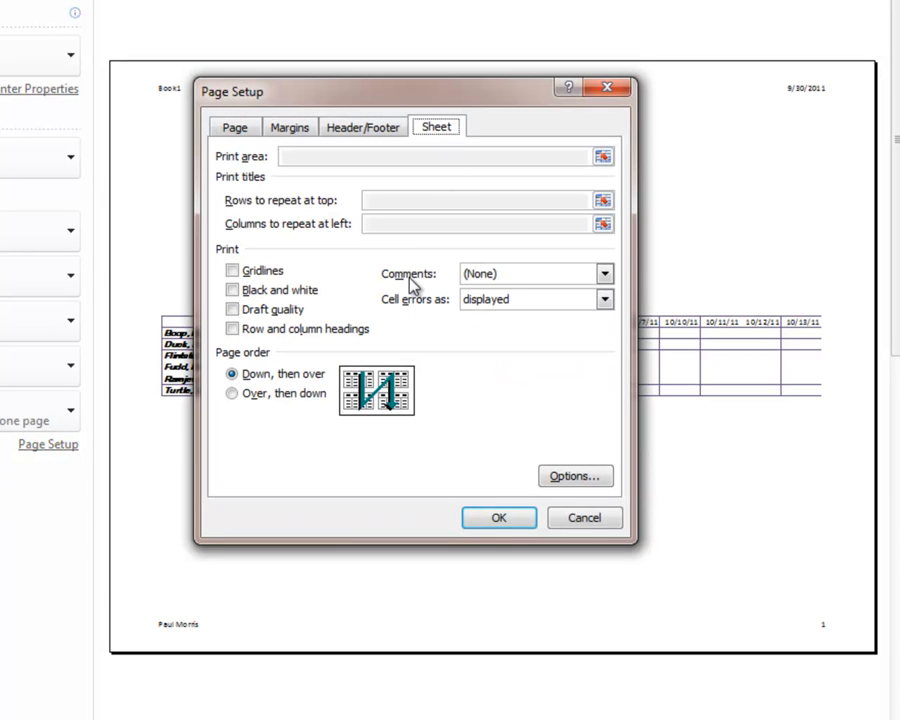
click(233, 271)
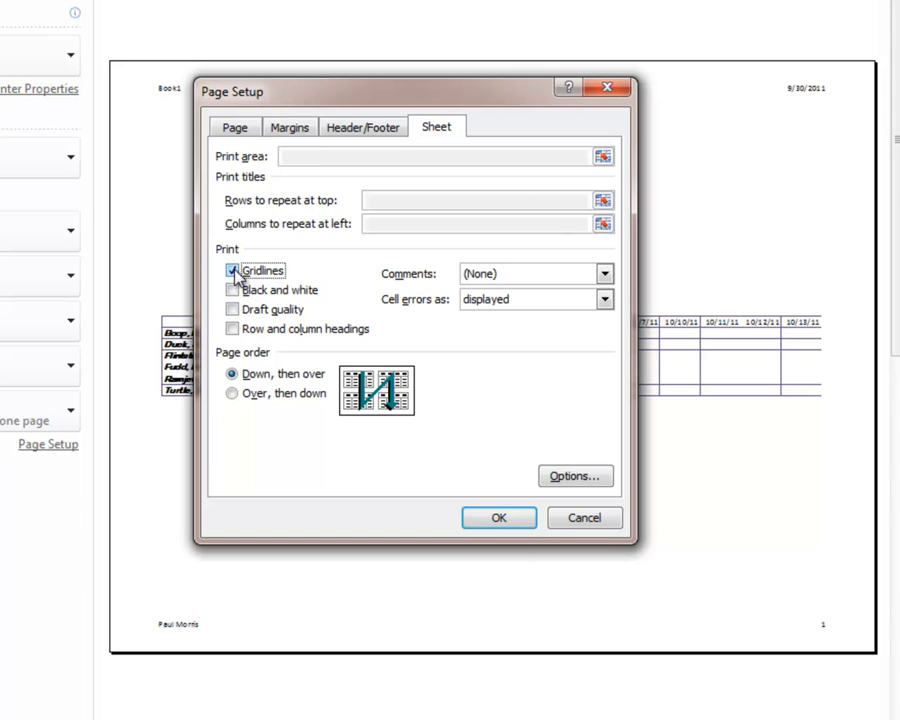
click(233, 329)
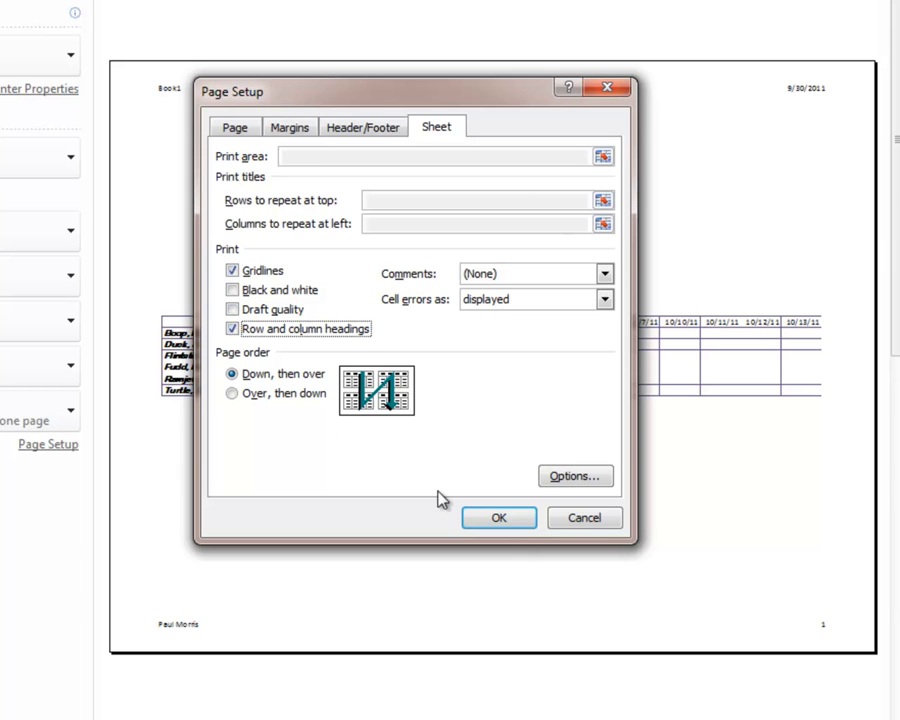
click(499, 518)
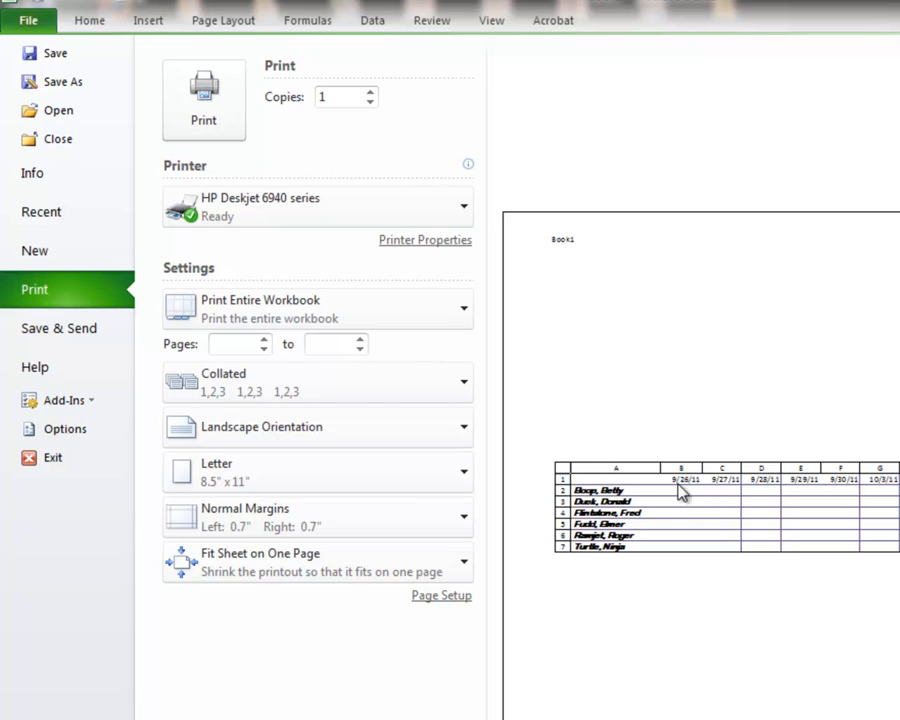
Switch printing to Print Active Sheets, keeping landscape orientation and the current scaling
click(465, 310)
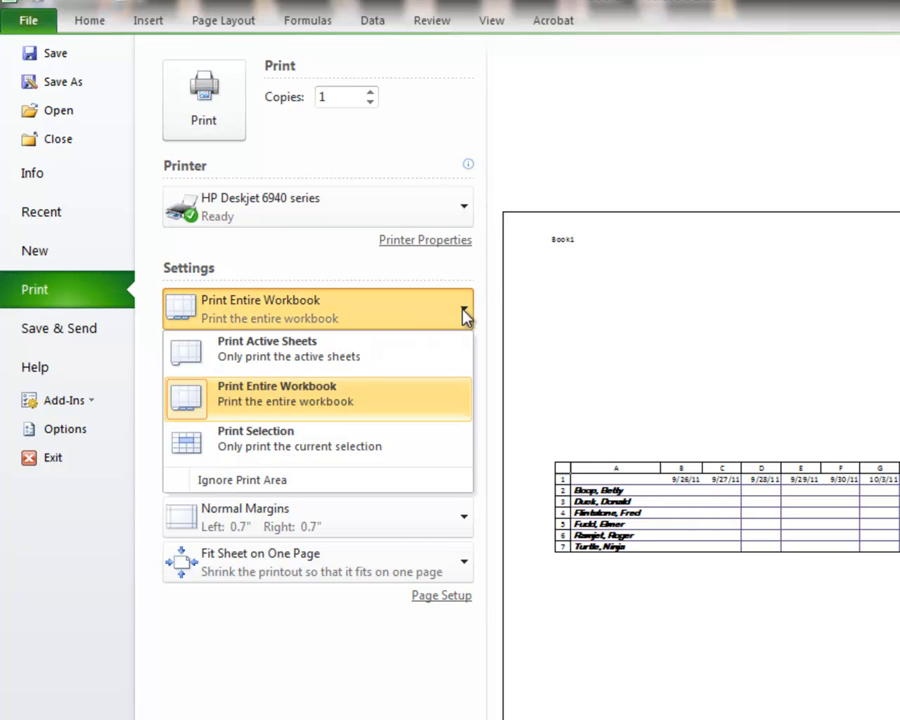
click(358, 356)
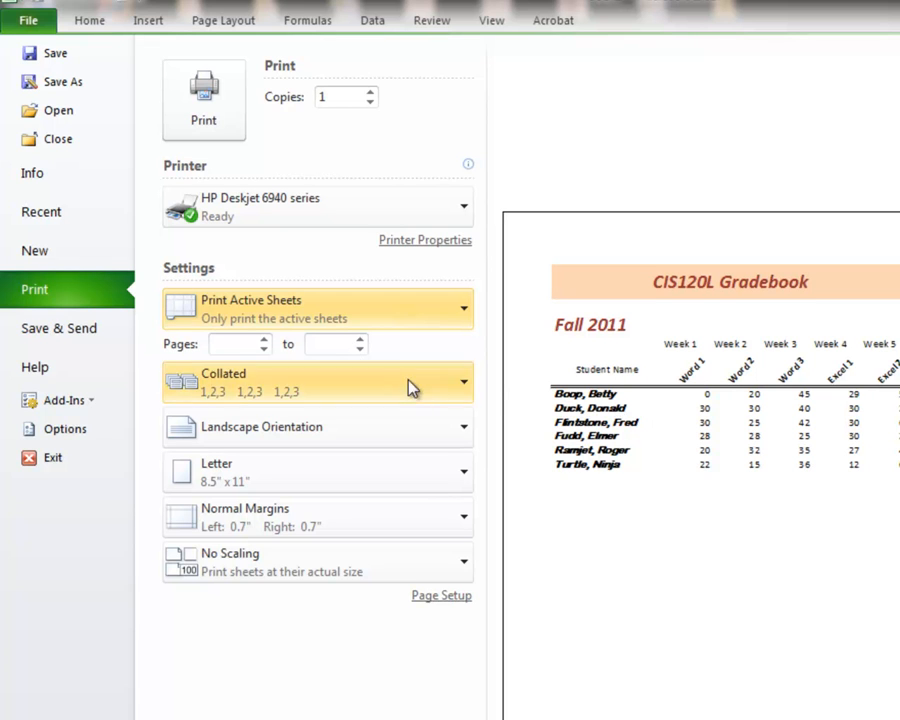
click(415, 432)
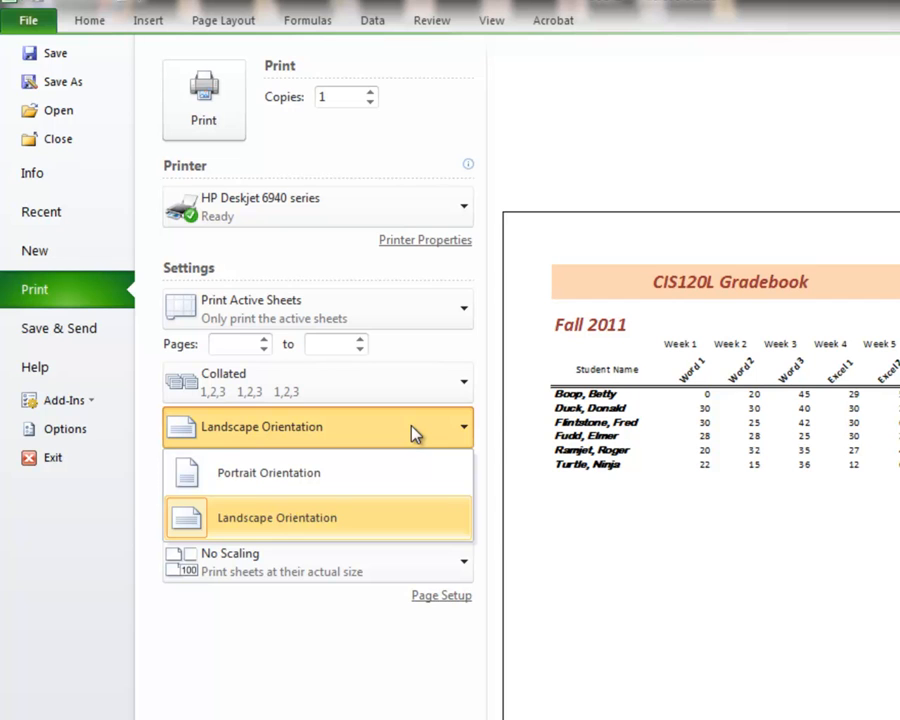
click(415, 432)
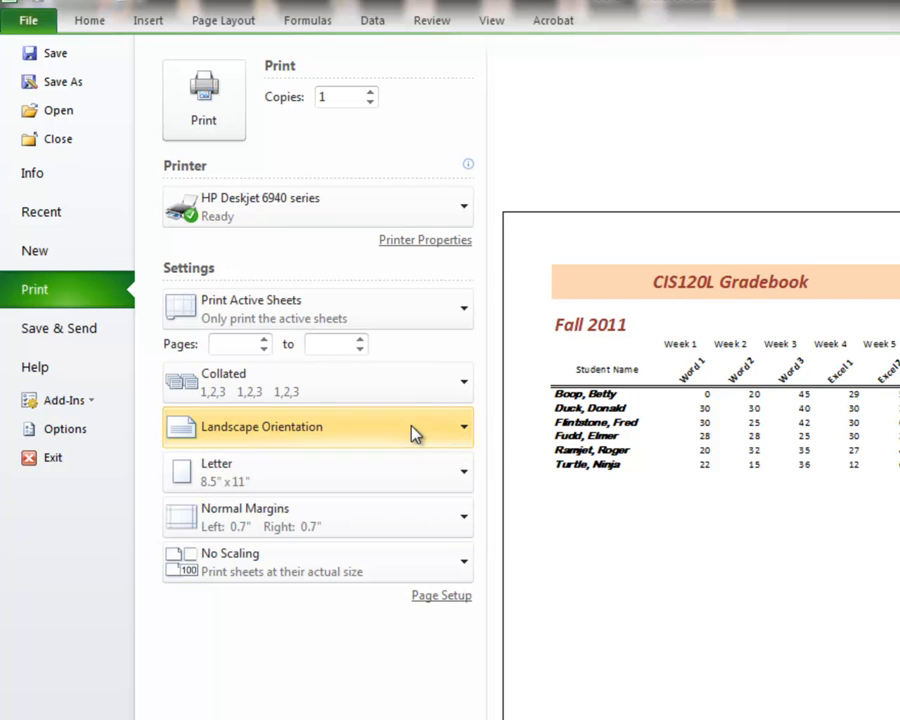
click(464, 566)
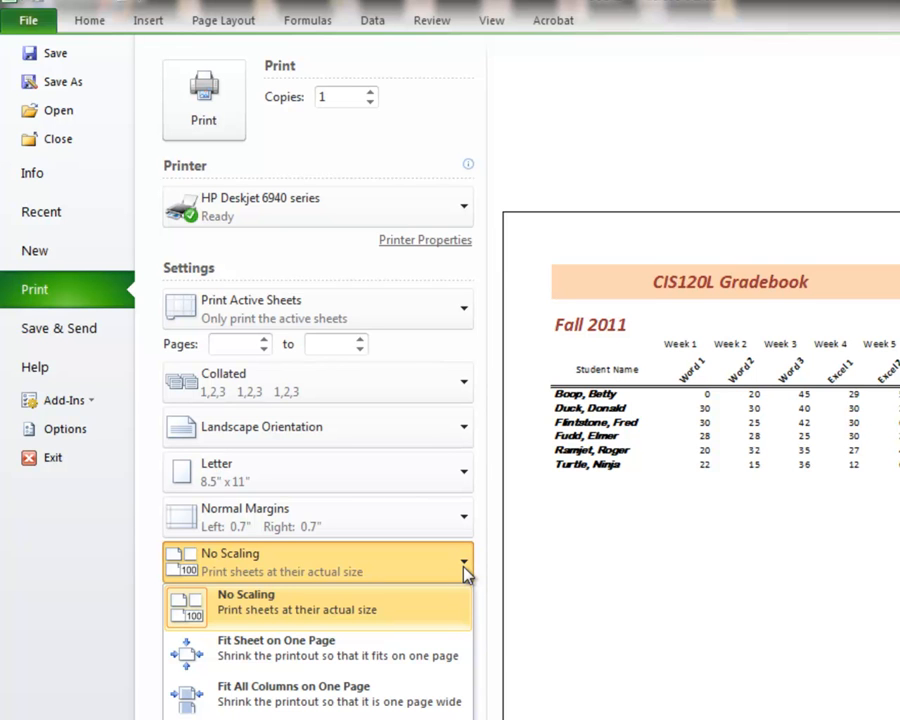
click(464, 568)
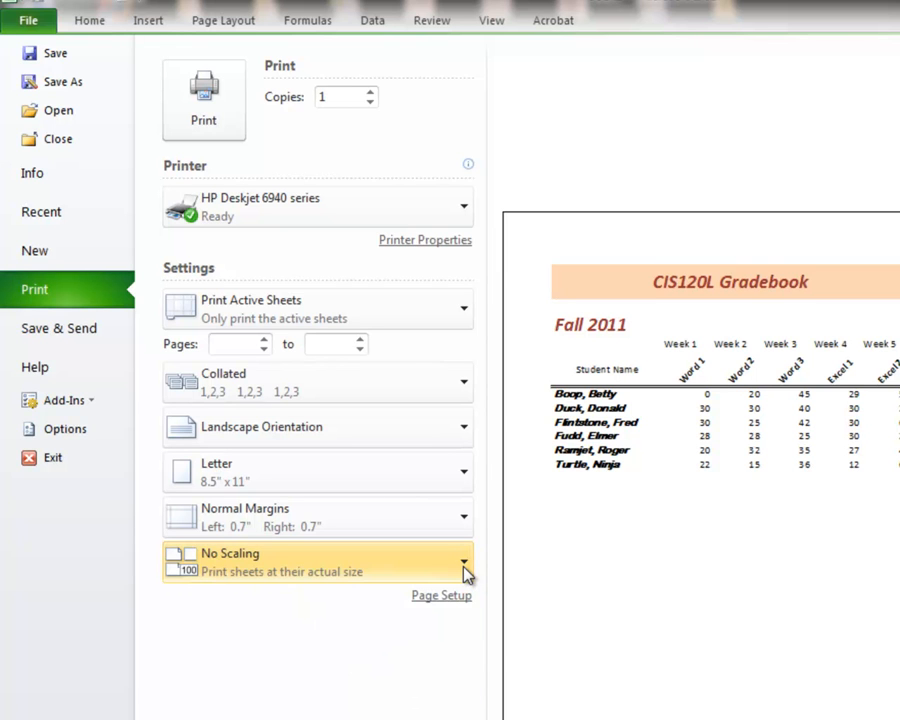